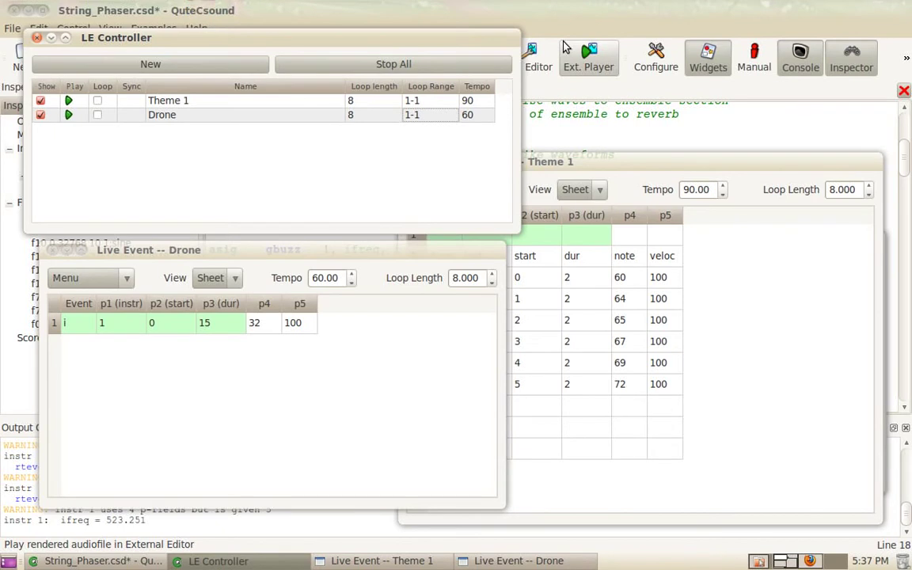
# Arrange the Drone and LE Controller windows around the Theme 1 event sheet.
pyautogui.click(716, 163)
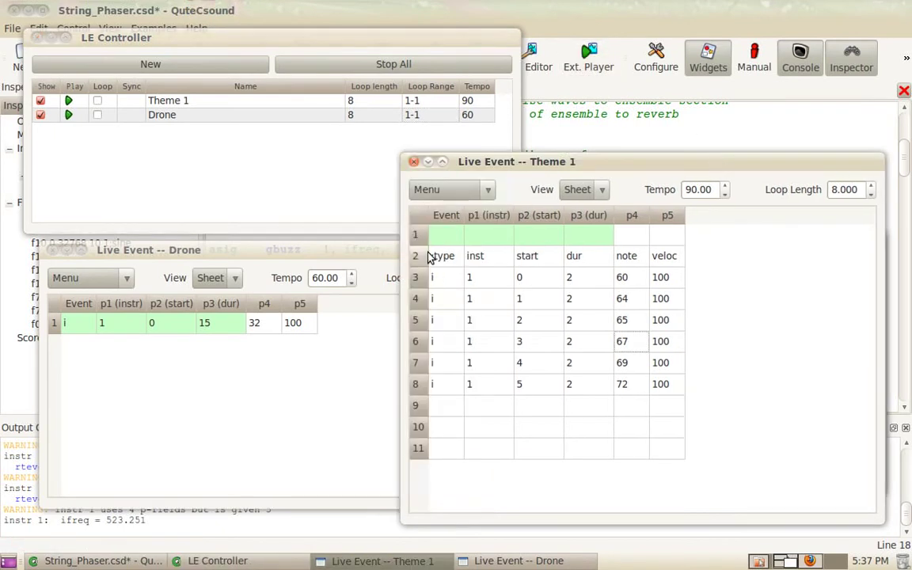
pyautogui.moveTo(360, 250); pyautogui.dragTo(343, 256)
pyautogui.moveTo(355, 37)
pyautogui.mouseDown()
pyautogui.moveTo(356, 140)
pyautogui.moveTo(350, 16)
pyautogui.moveTo(357, 29)
pyautogui.mouseUp()
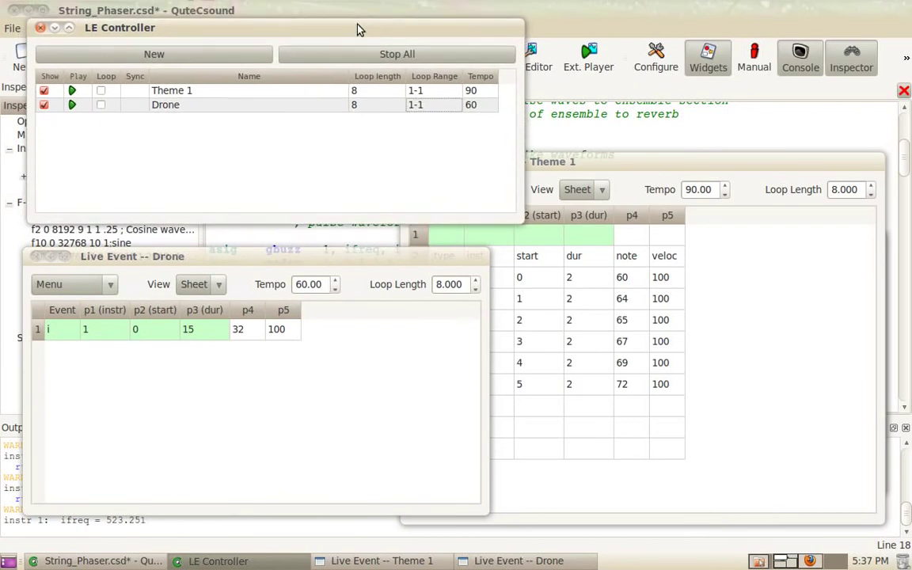
pyautogui.click(647, 163)
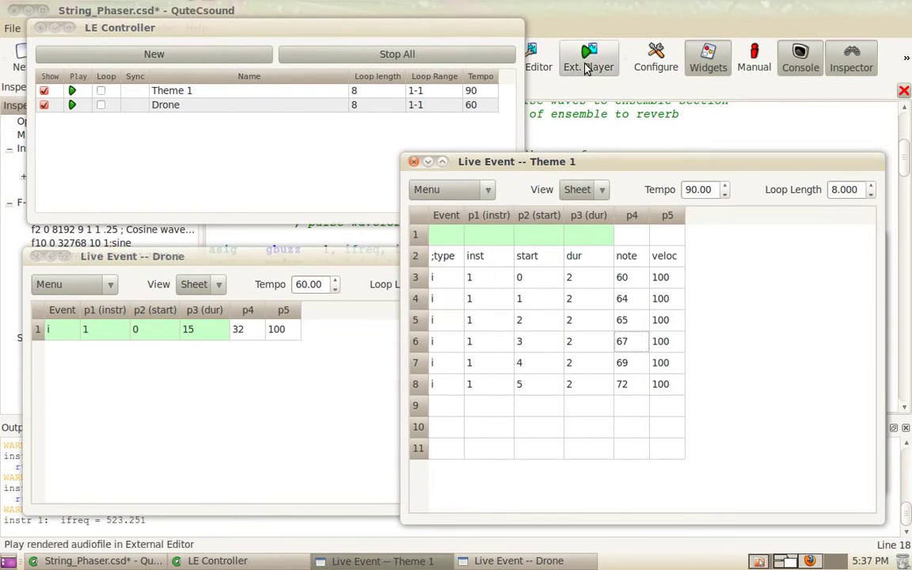
# Select rows 1–8 of Theme 1 and switch the sheet to text view and back.
pyautogui.moveTo(445, 243); pyautogui.dragTo(663, 383)
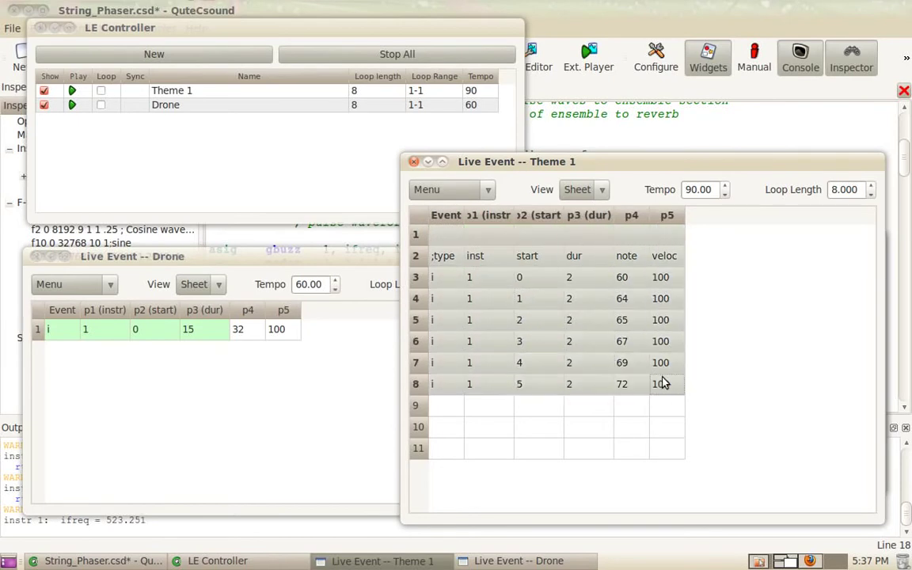
pyautogui.click(599, 194)
pyautogui.click(571, 205)
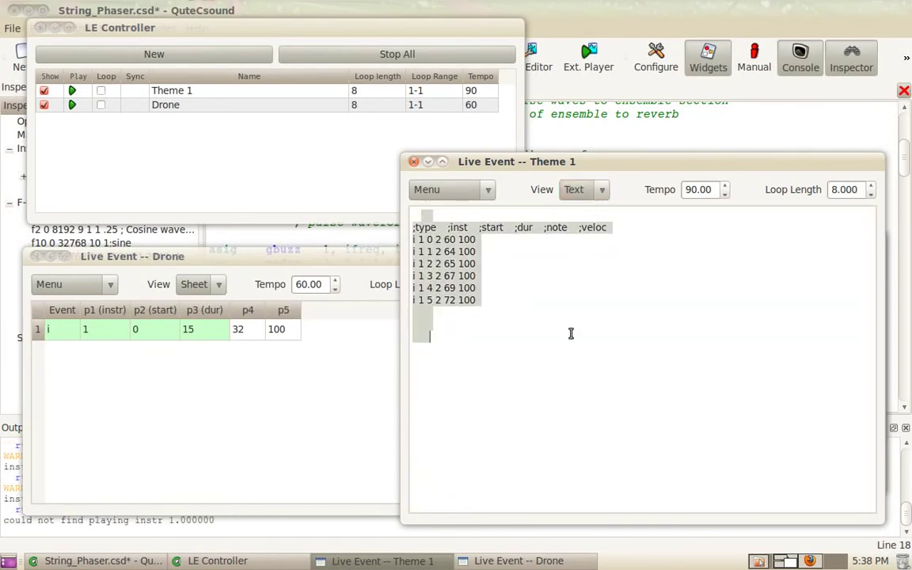
pyautogui.click(595, 186)
pyautogui.click(576, 169)
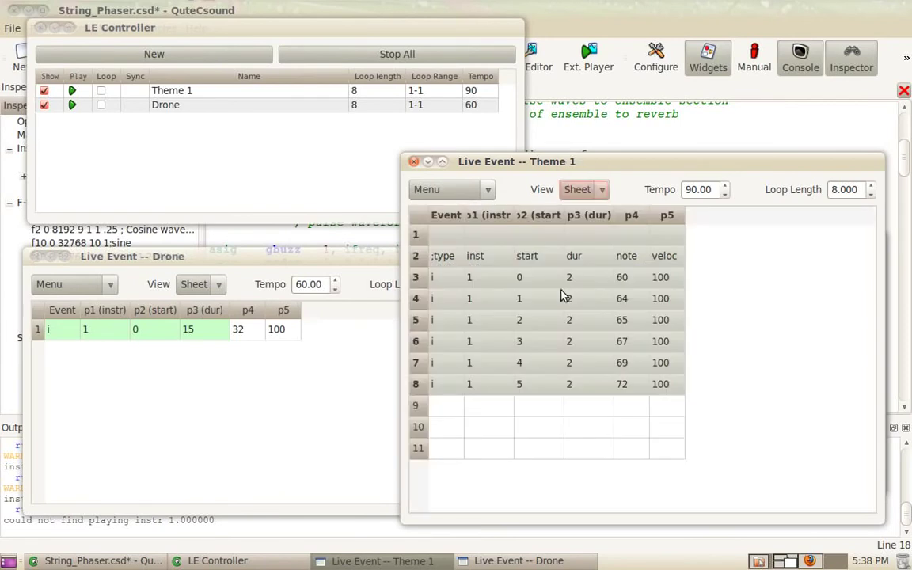
# Reselect Theme 1 rows 1–8, then return to the main editor and scroll down.
pyautogui.click(475, 298)
pyautogui.moveTo(423, 240); pyautogui.dragTo(671, 384)
pyautogui.hotkey('ctrl', 'c')
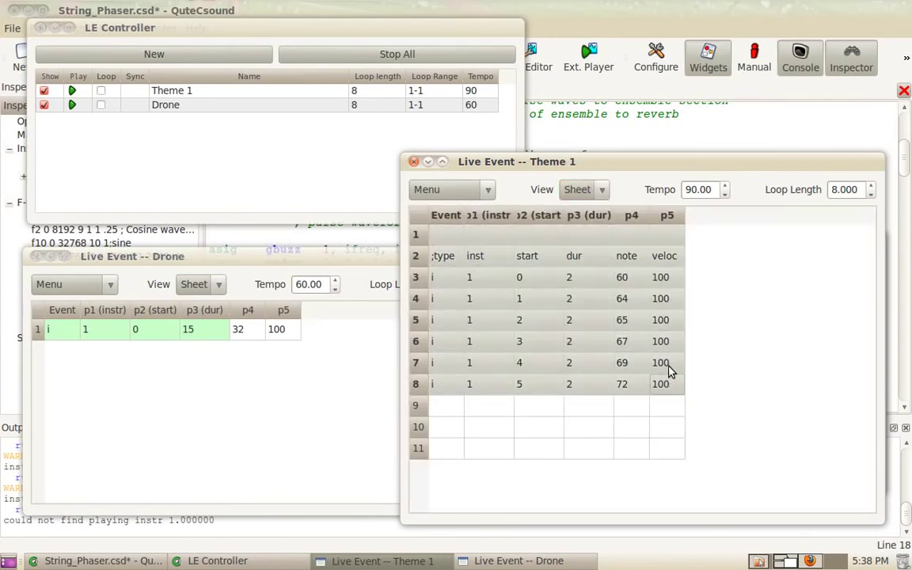
pyautogui.click(904, 162)
pyautogui.moveTo(904, 158); pyautogui.dragTo(894, 384)
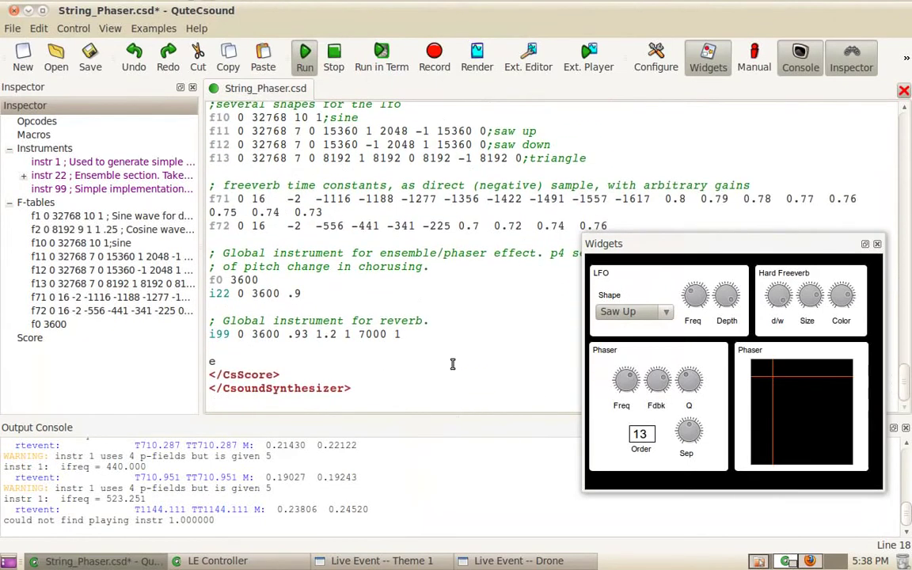
# Paste the Theme 1 events below the i99 score line, then undo the paste.
pyautogui.click(395, 346)
pyautogui.hotkey('ctrl', 'v')
pyautogui.scroll(-2, 422, 355)
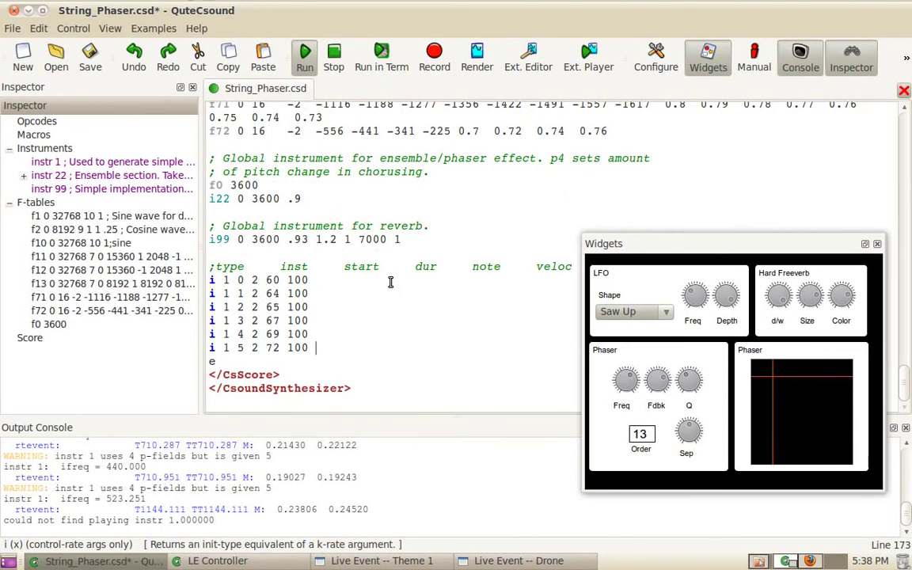
pyautogui.hotkey('ctrl', 'z')
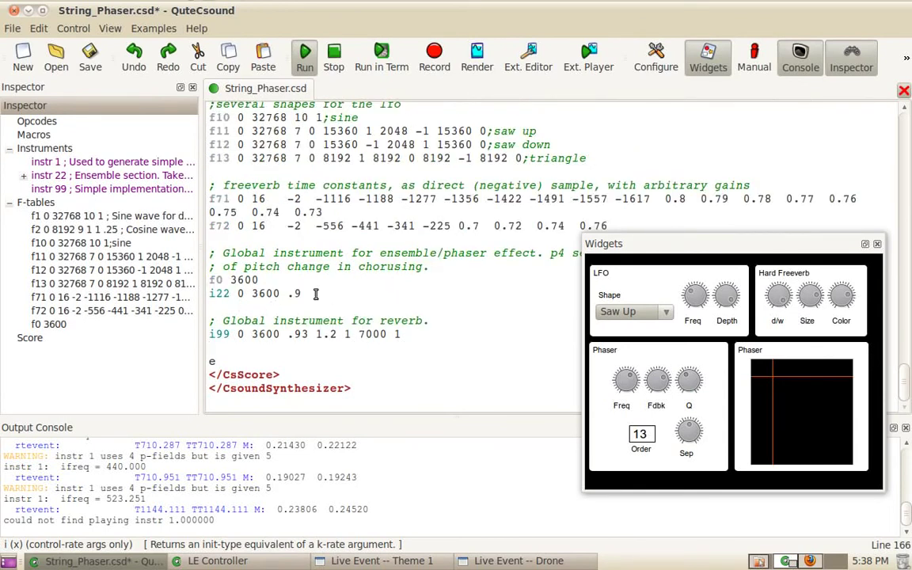
# Copy the i22 through i99 score lines and bring the Drone event window forward.
pyautogui.click(411, 335)
pyautogui.moveTo(411, 336); pyautogui.dragTo(207, 294)
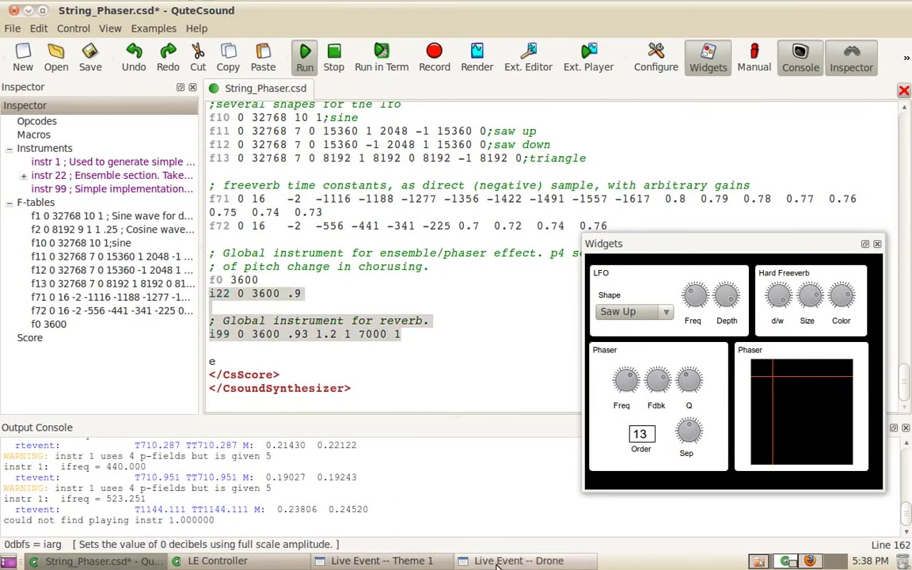
pyautogui.click(463, 562)
# Paste the copied score lines into the Theme 1 sheet starting at row 9.
pyautogui.click(421, 559)
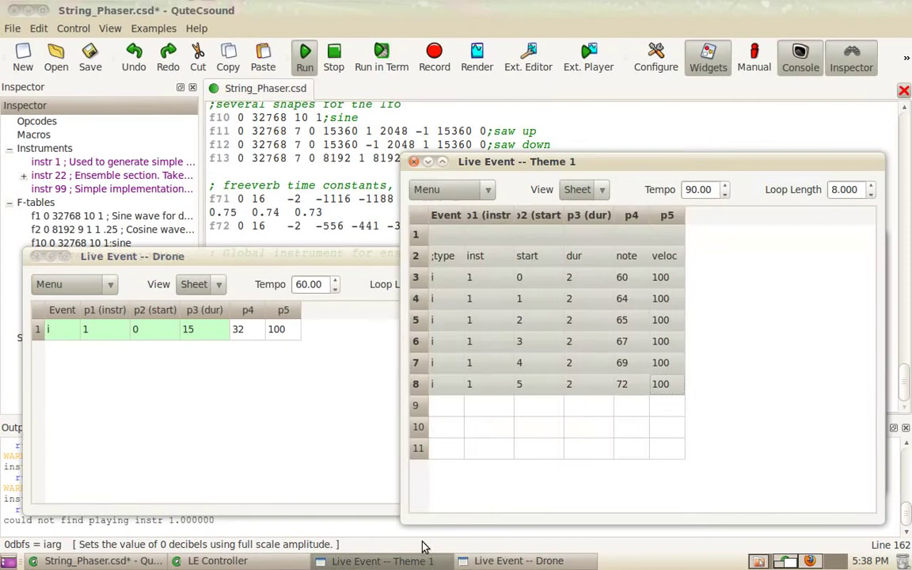
pyautogui.click(448, 409)
pyautogui.hotkey('ctrl', 'v')
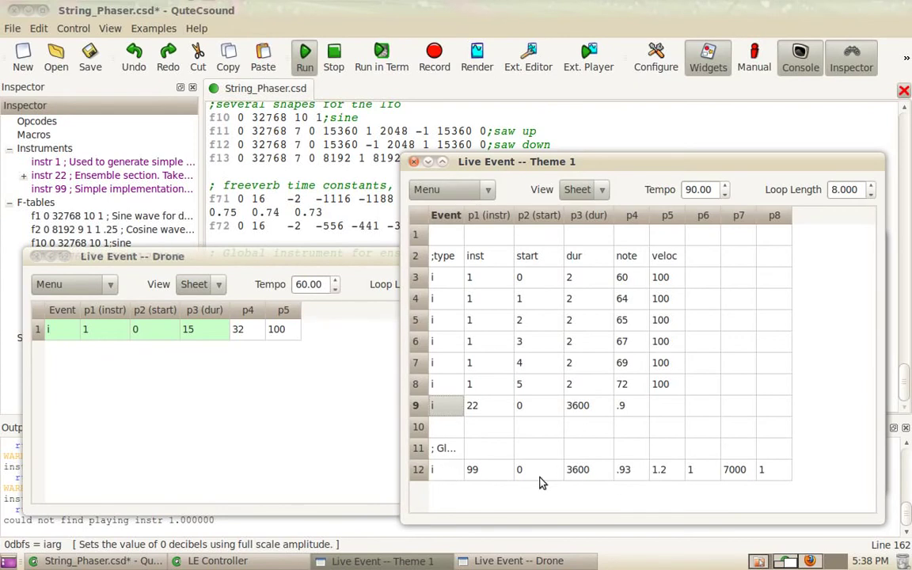
# Inspect the pasted reverb comment in row 11, then undo the paste.
pyautogui.click(453, 450)
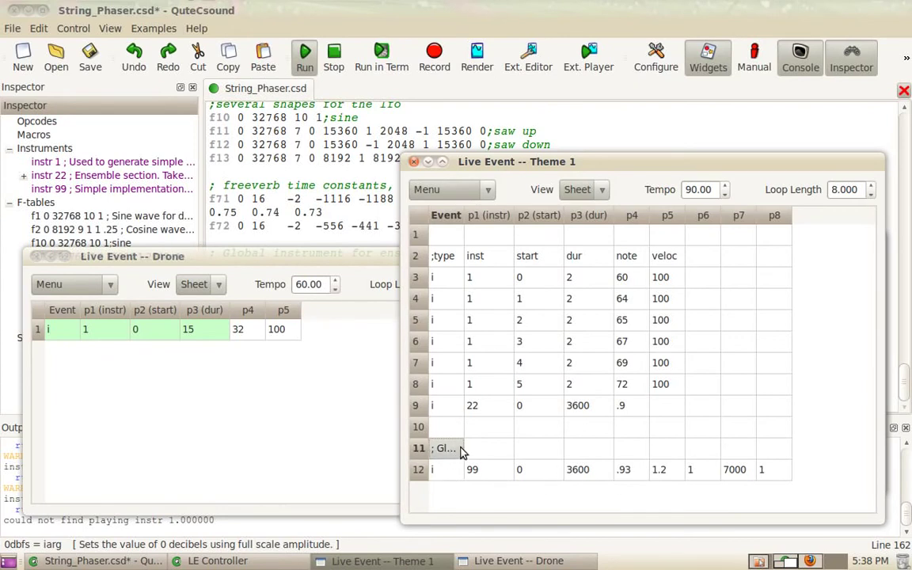
pyautogui.doubleClick(442, 457)
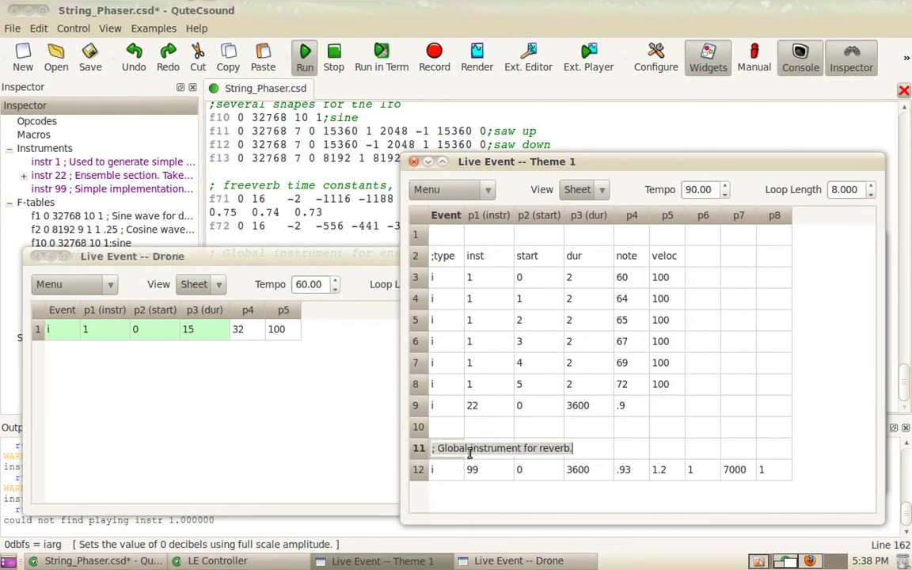
pyautogui.press('Return')
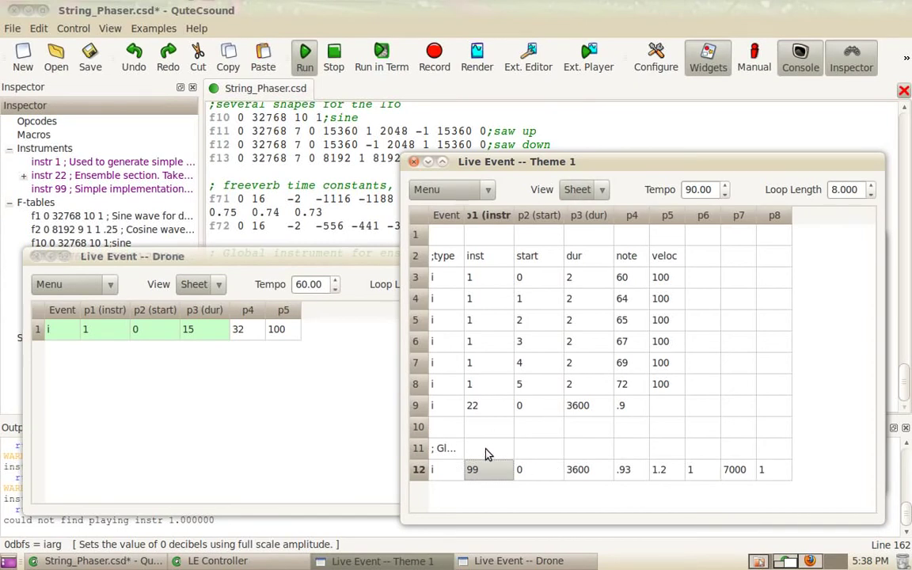
pyautogui.hotkey('ctrl', 'z')
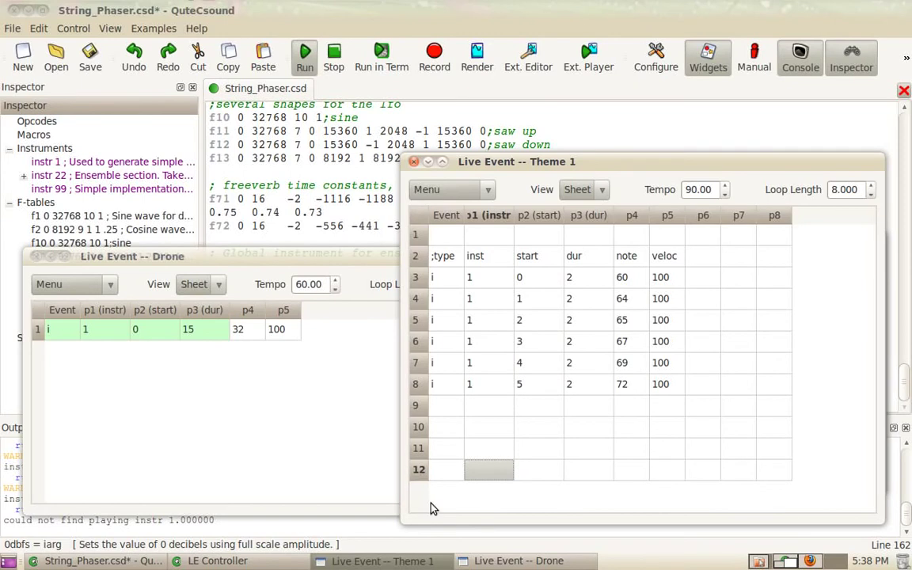
# Select rows 3–10 of the Theme 1 sheet and mark them as its loop range.
pyautogui.click(217, 560)
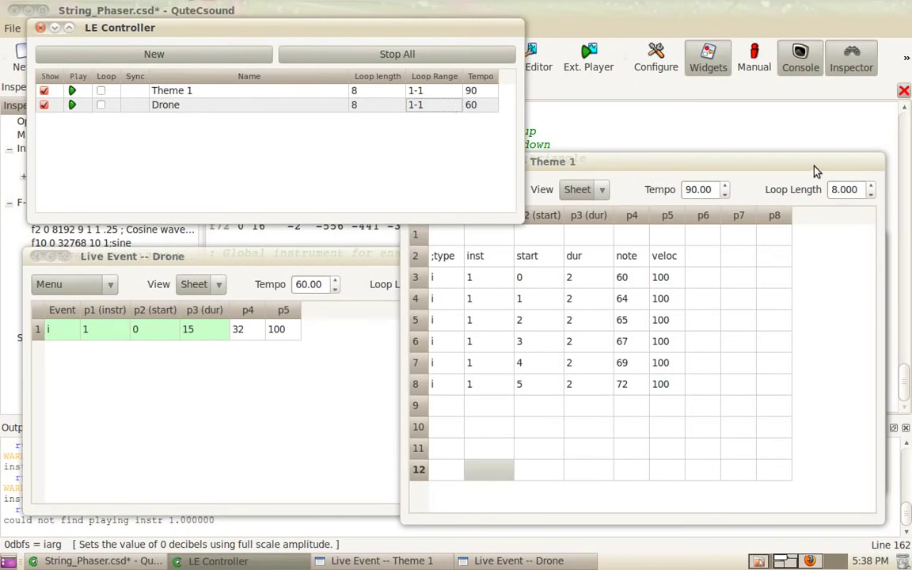
pyautogui.click(846, 189)
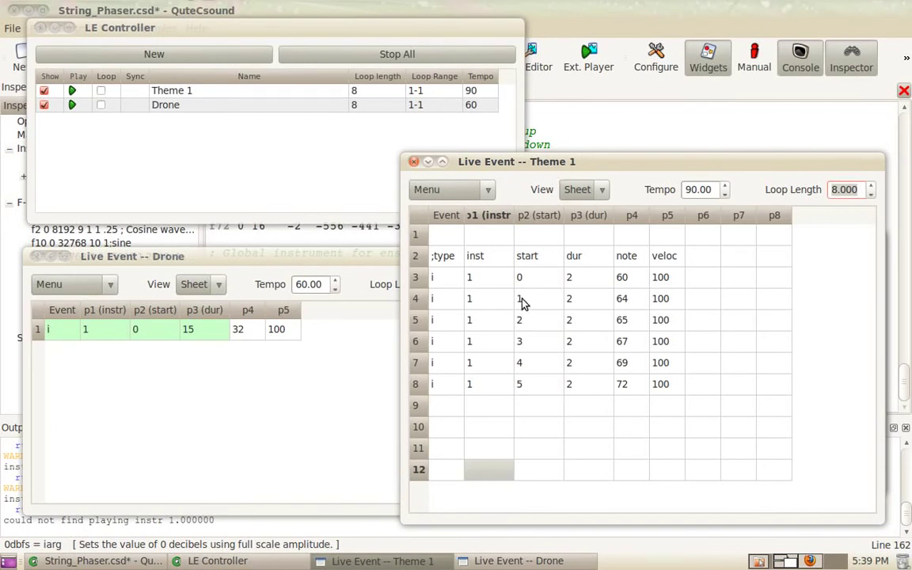
pyautogui.click(439, 283)
pyautogui.moveTo(439, 282); pyautogui.dragTo(706, 433)
pyautogui.rightClick(559, 330)
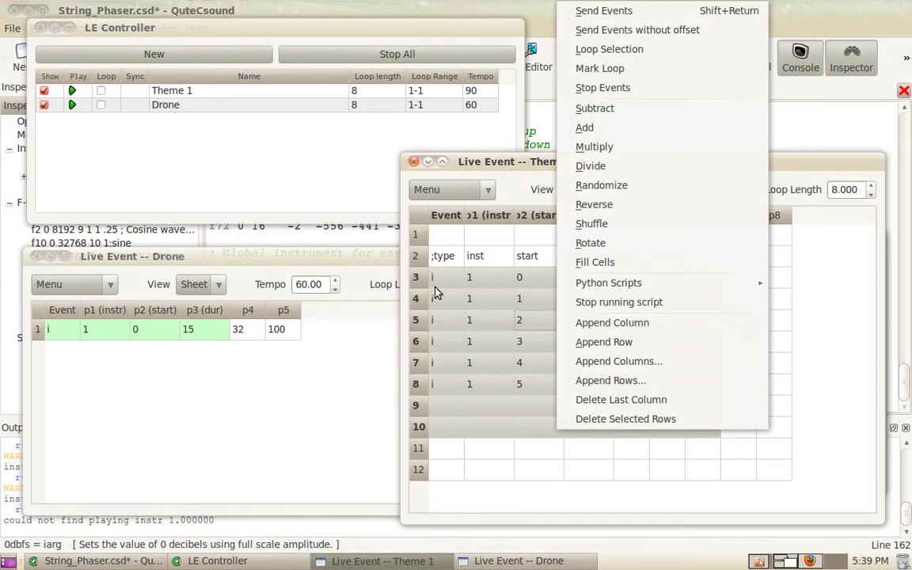
pyautogui.click(608, 69)
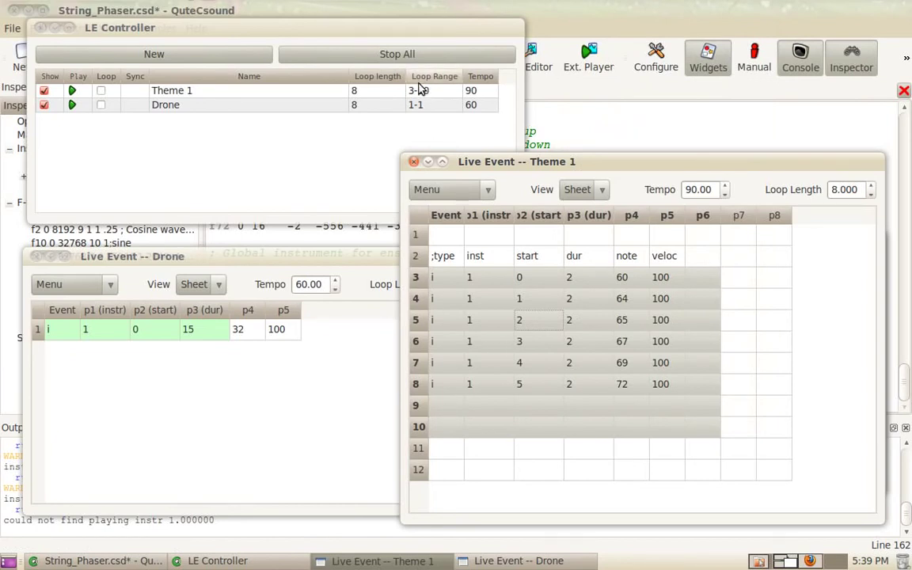
pyautogui.click(586, 438)
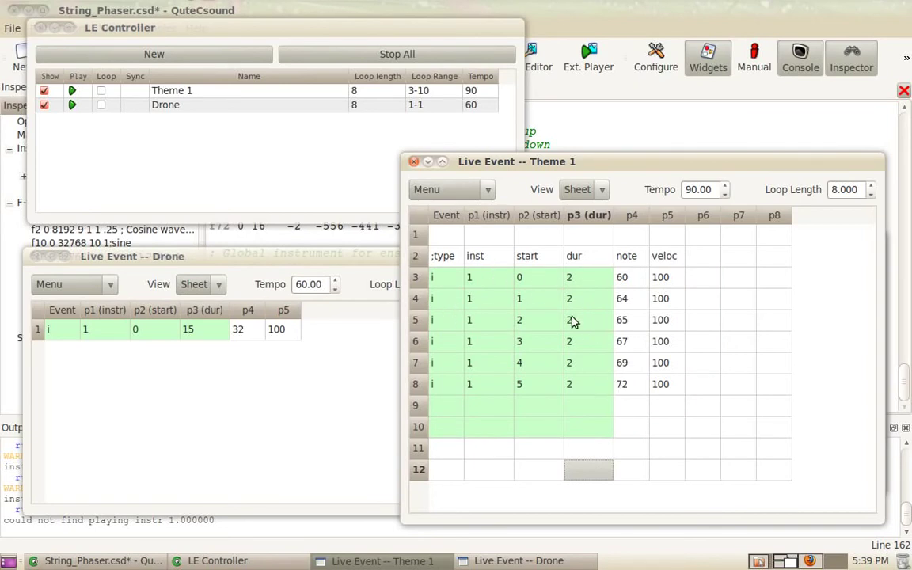
# Turn on Theme 1 looping and begin row 9 as an 'i 1' event.
pyautogui.click(100, 91)
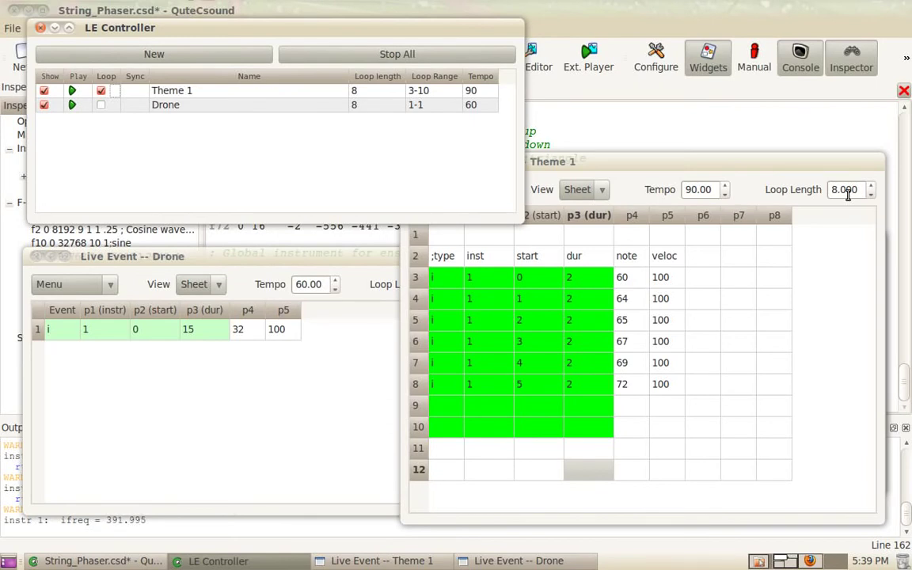
pyautogui.click(458, 406)
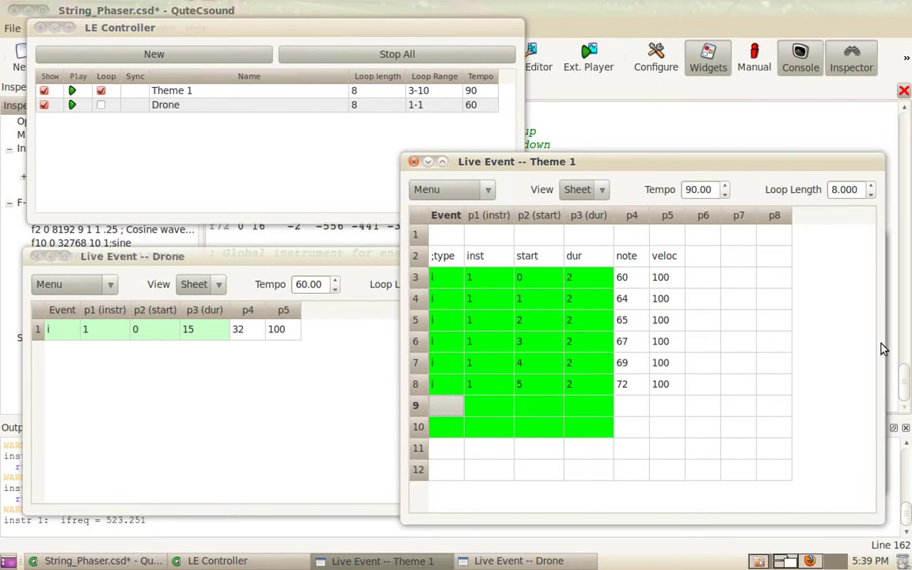
pyautogui.write('i')
pyautogui.press('Tab')
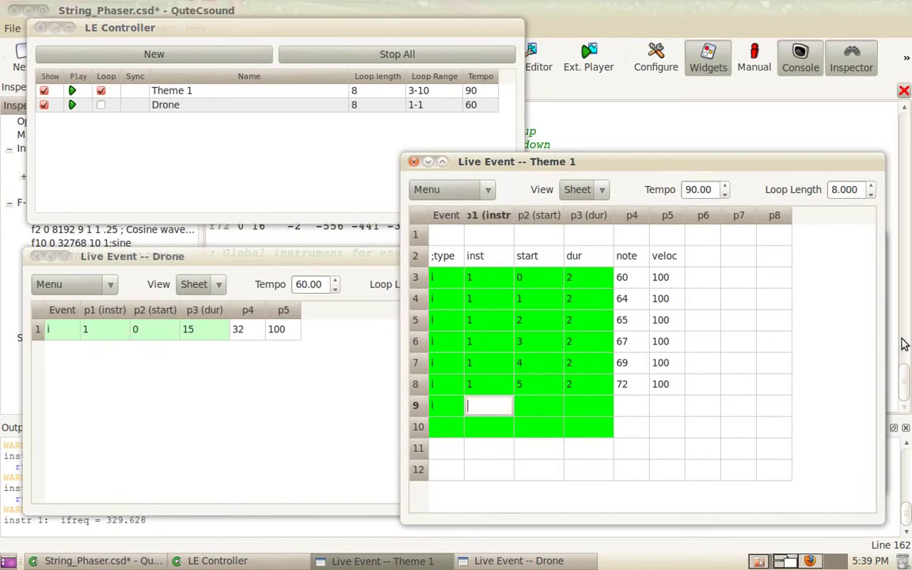
pyautogui.write('1')
pyautogui.press('Tab')
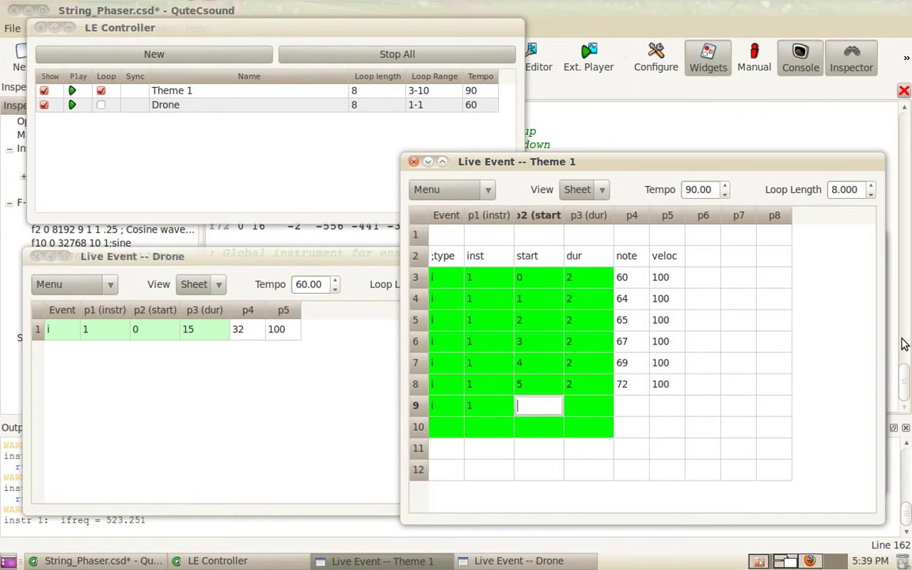
# Fill row 9 with start 6, duration 2, note 74 and velocity 100.
pyautogui.write('6')
pyautogui.press('Tab')
pyautogui.write('2')
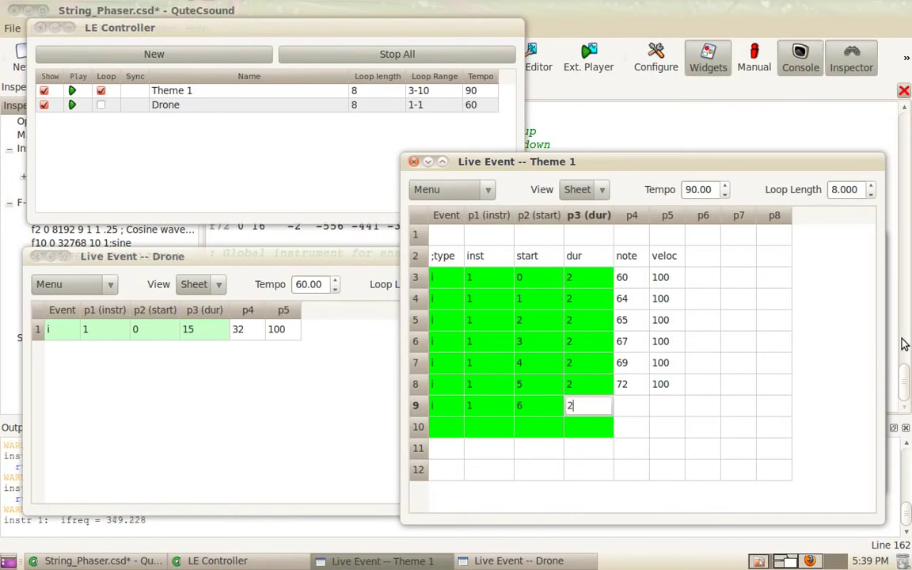
pyautogui.press('Tab')
pyautogui.write('74')
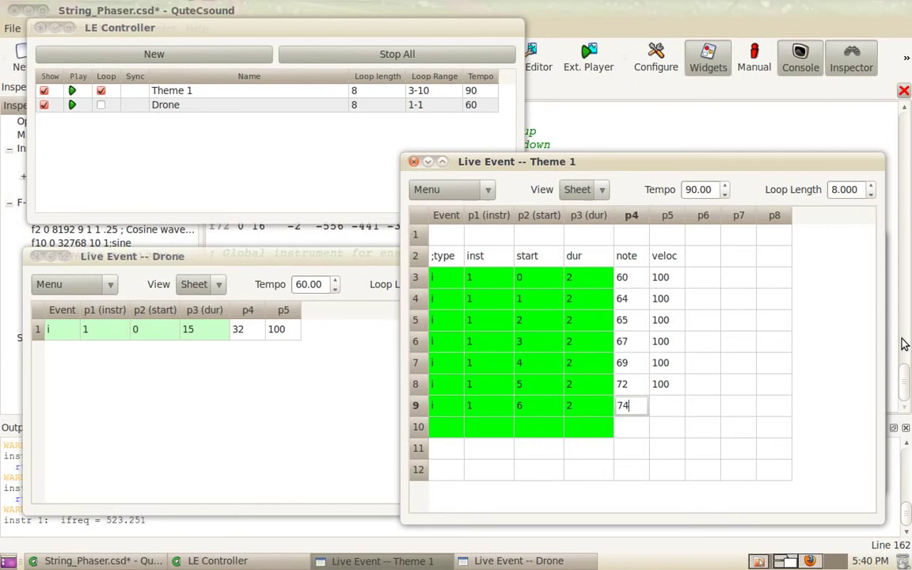
pyautogui.press('Tab')
pyautogui.write('100')
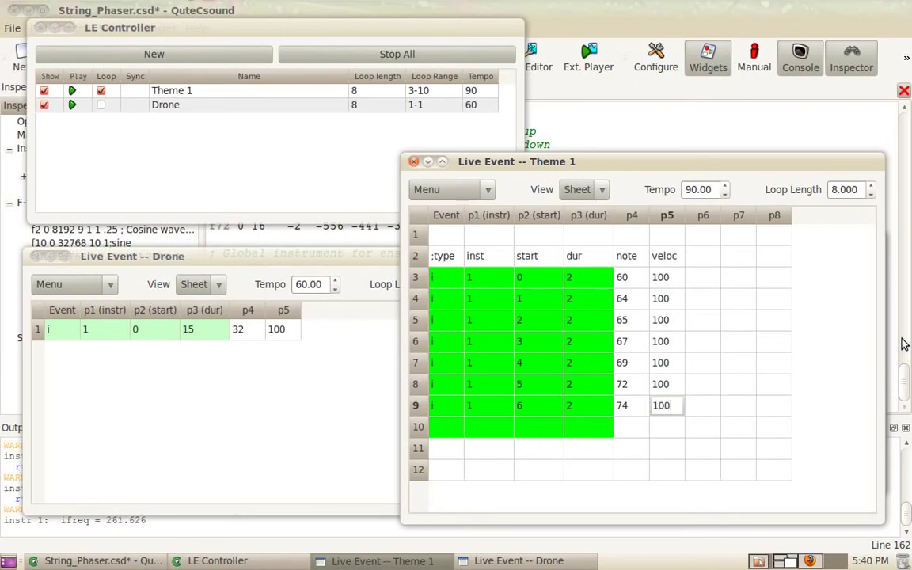
pyautogui.press('Return')
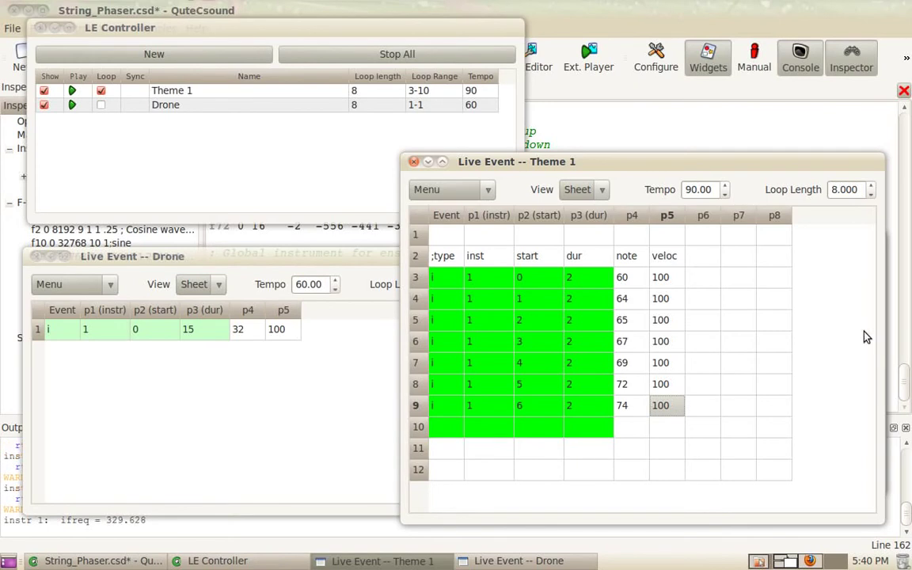
# Change row 5's note from 65 to 66 and uncheck Theme 1's Loop box.
pyautogui.click(633, 320)
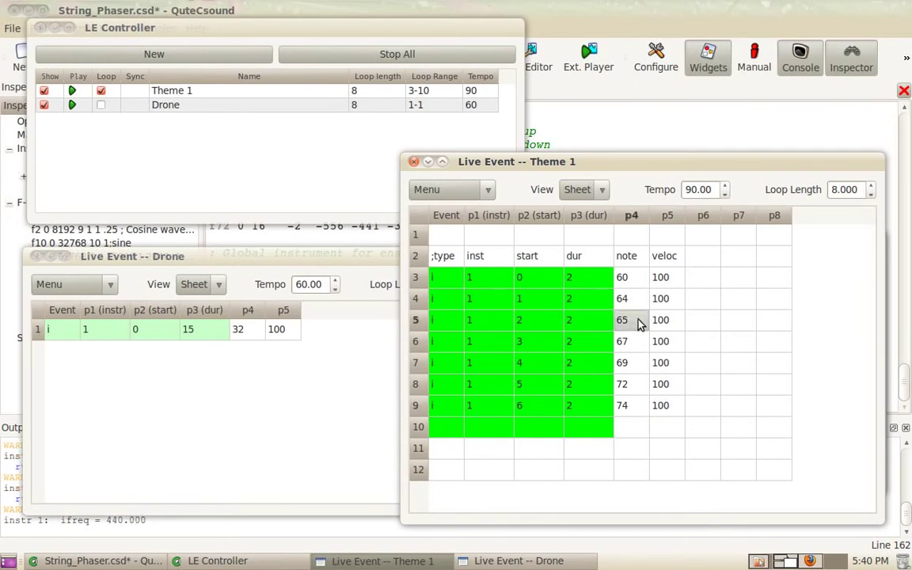
pyautogui.write('66')
pyautogui.click(637, 342)
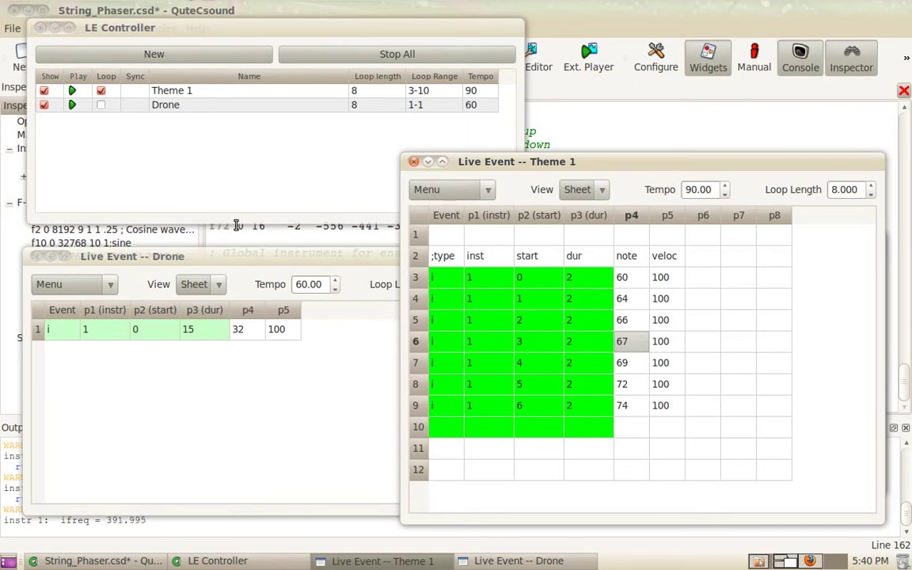
pyautogui.click(102, 91)
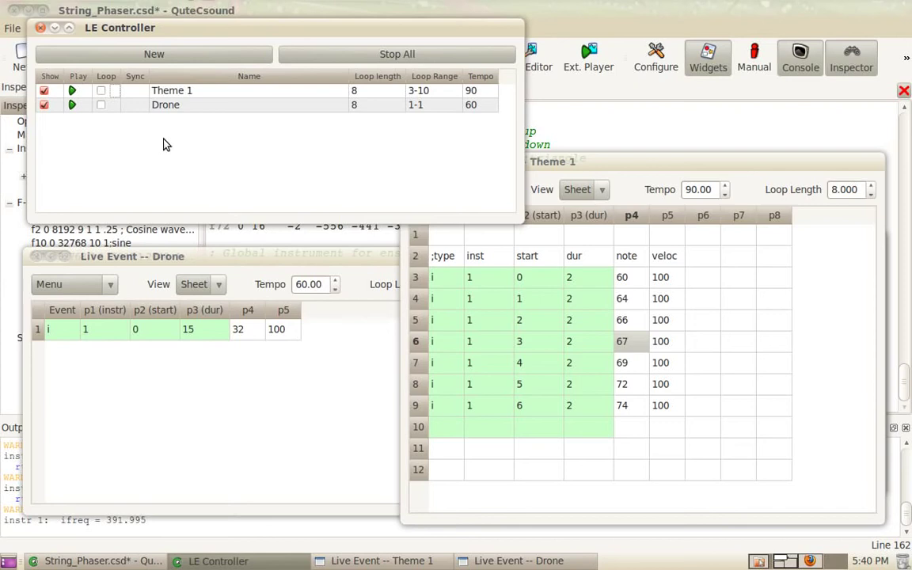
# Check the loop length values of the Theme 1 and Drone sheets.
pyautogui.click(712, 163)
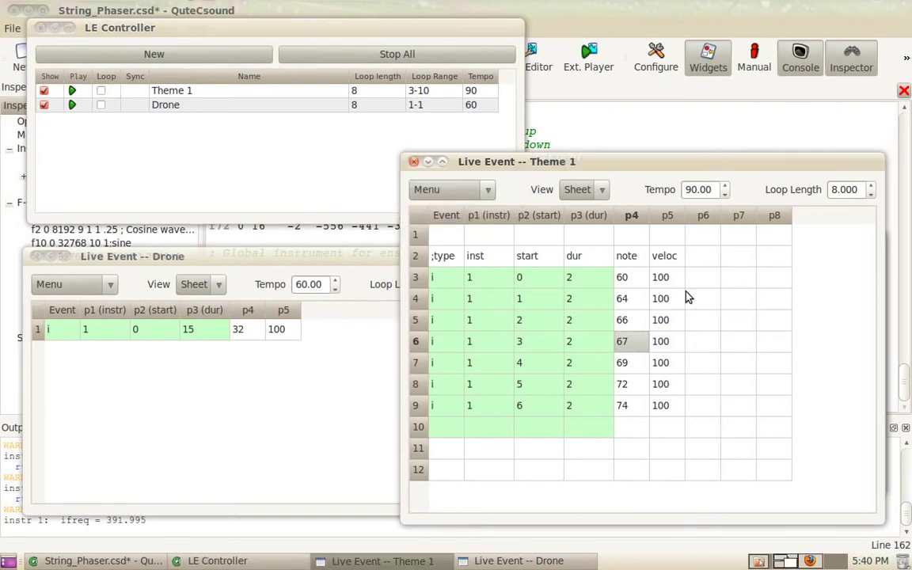
pyautogui.click(827, 190)
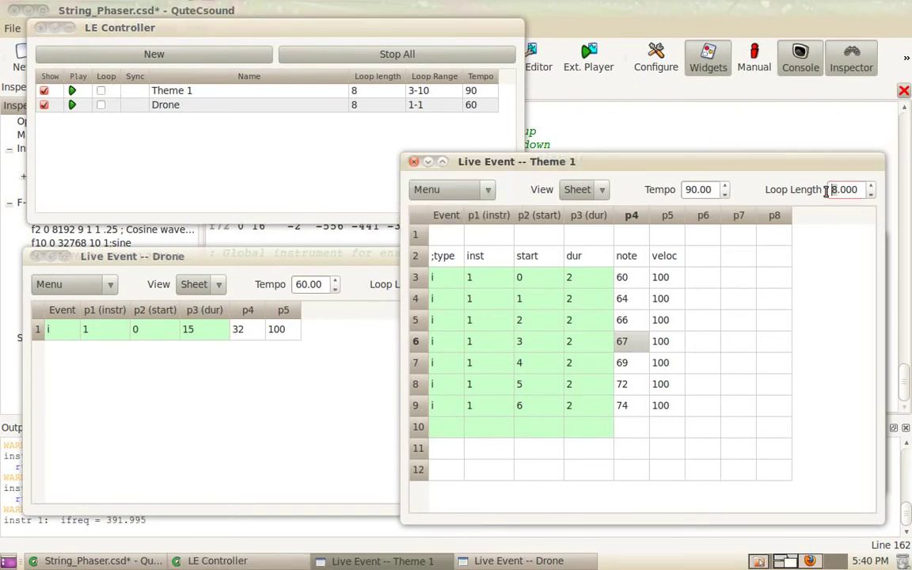
pyautogui.click(372, 270)
pyautogui.click(435, 276)
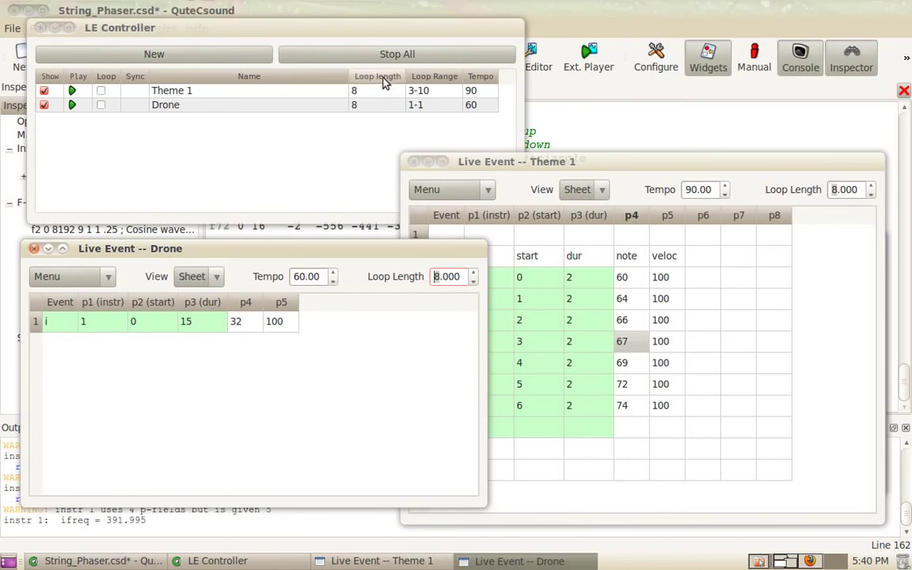
# Set Theme 1's loop start to 5 and loop end to 11 in LE Controller.
pyautogui.click(429, 93)
pyautogui.doubleClick(428, 92)
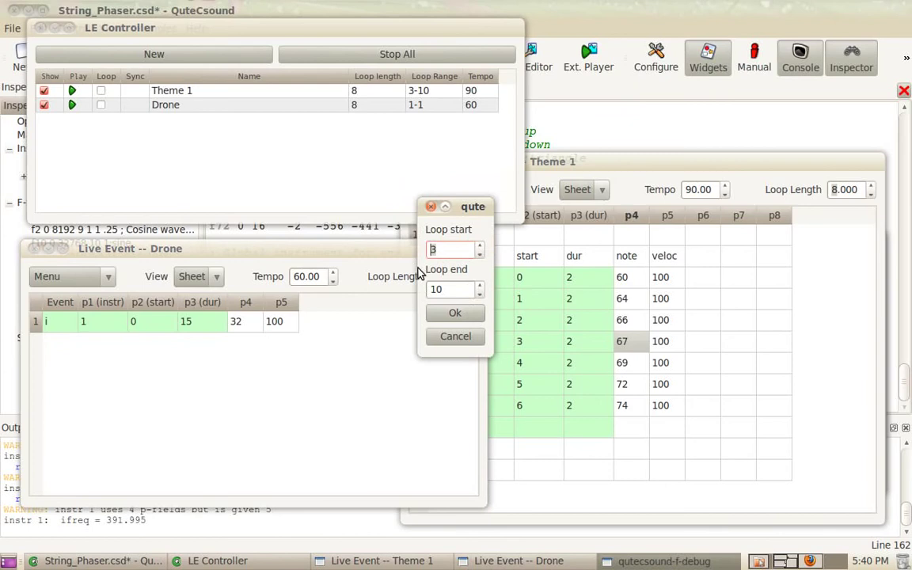
pyautogui.write('5')
pyautogui.doubleClick(432, 289)
pyautogui.write('11')
pyautogui.click(459, 314)
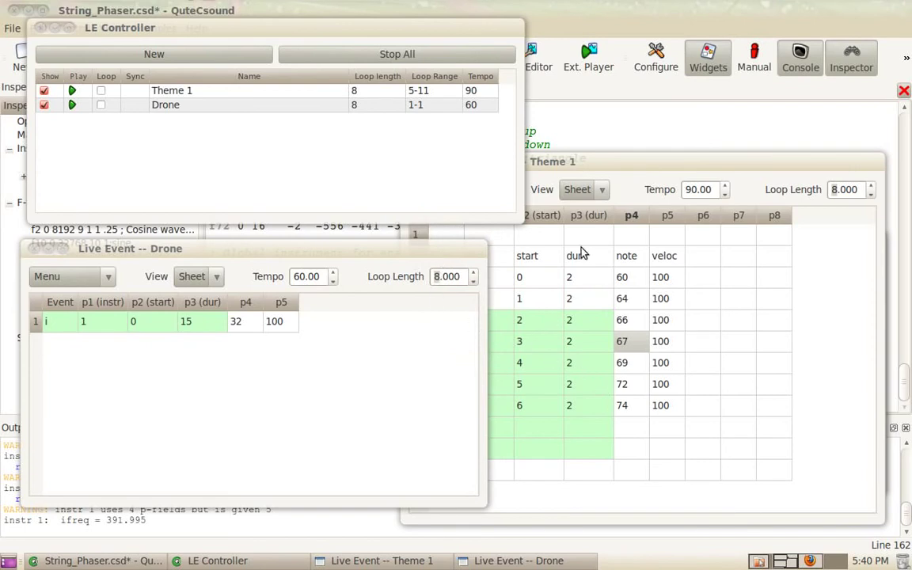
pyautogui.click(590, 176)
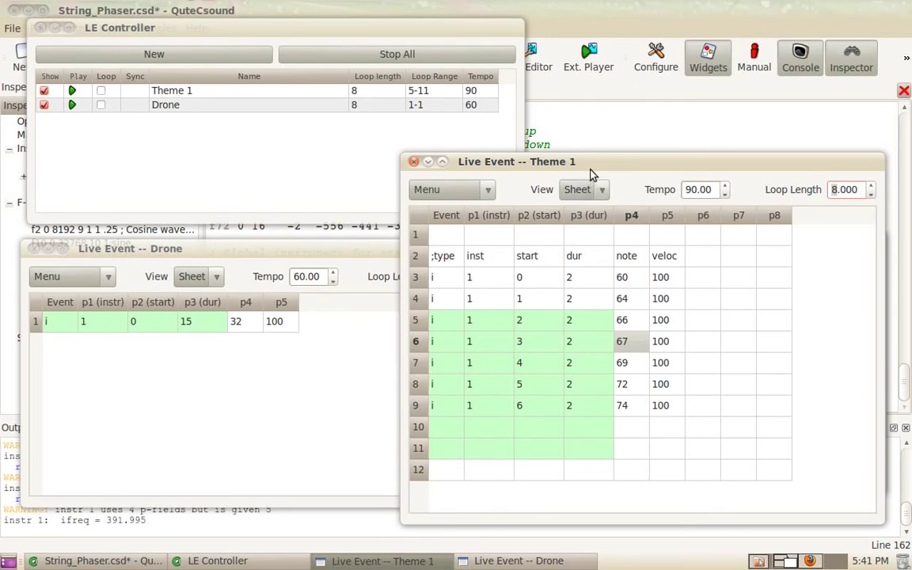
pyautogui.moveTo(652, 155); pyautogui.dragTo(650, 119)
# Select rows 3–9 of Theme 1 and apply Loop Selection to them.
pyautogui.click(595, 304)
pyautogui.moveTo(431, 241); pyautogui.dragTo(610, 372)
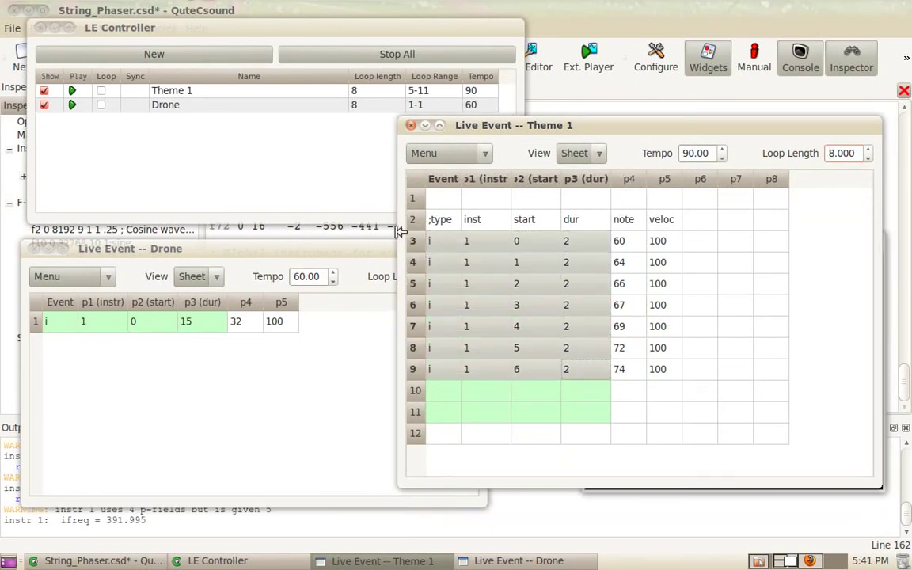
pyautogui.rightClick(576, 258)
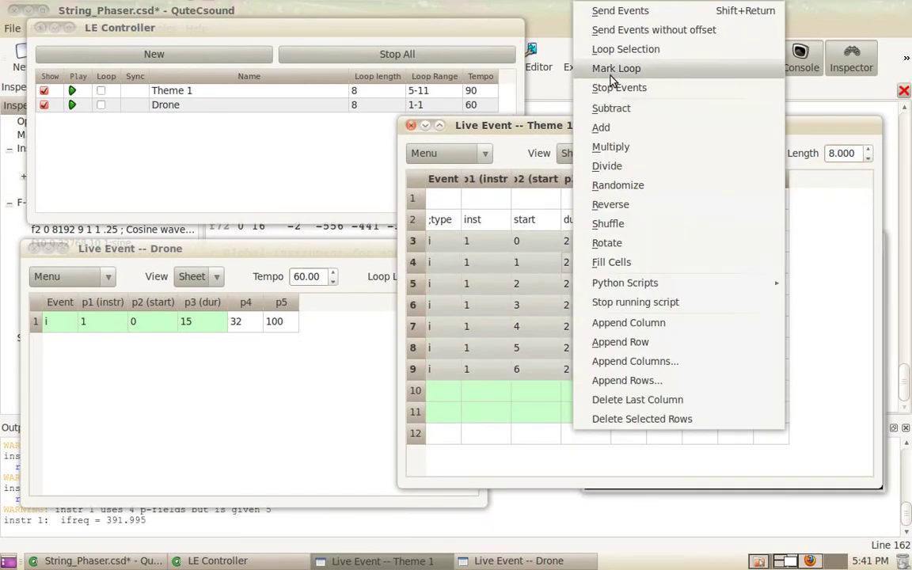
pyautogui.click(618, 49)
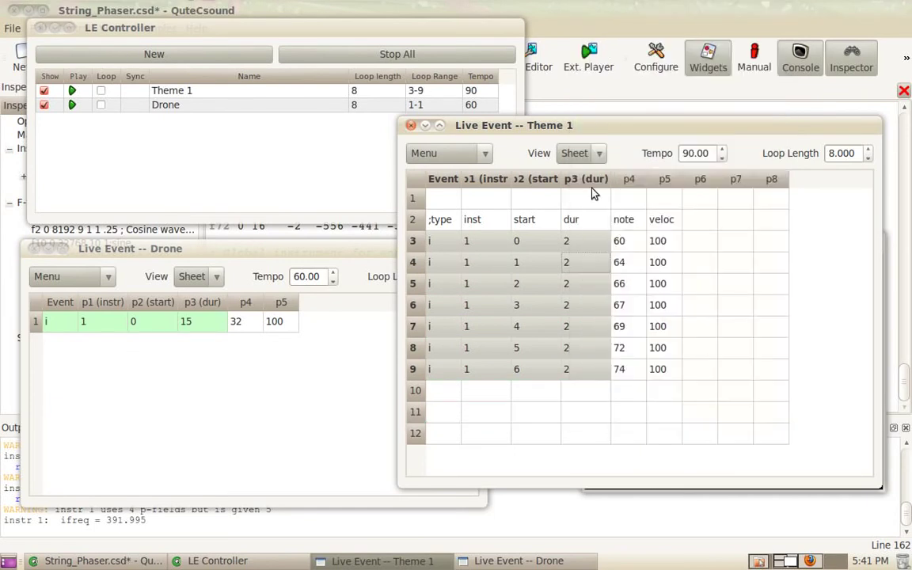
pyautogui.click(567, 388)
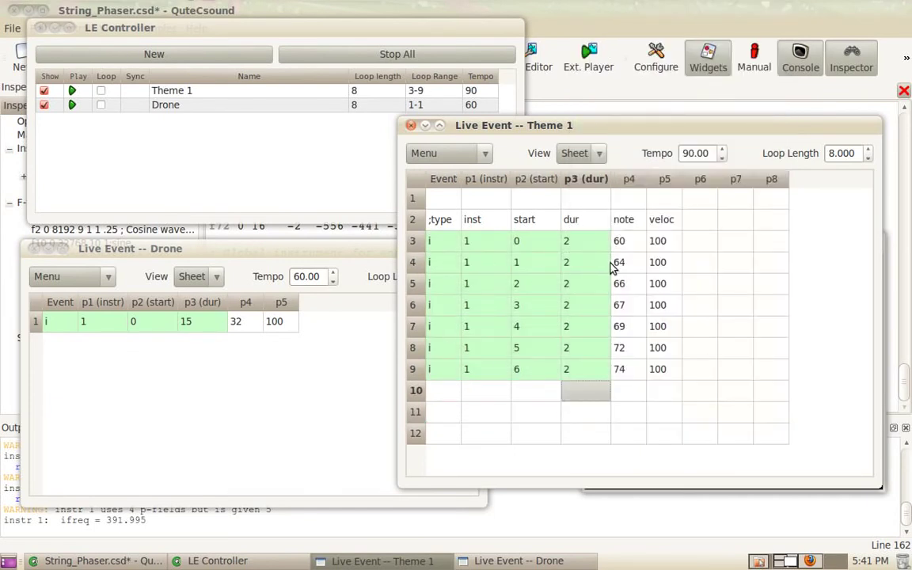
# Turn Theme 1 looping back on and select the note values in rows 3–9.
pyautogui.click(100, 90)
pyautogui.click(616, 122)
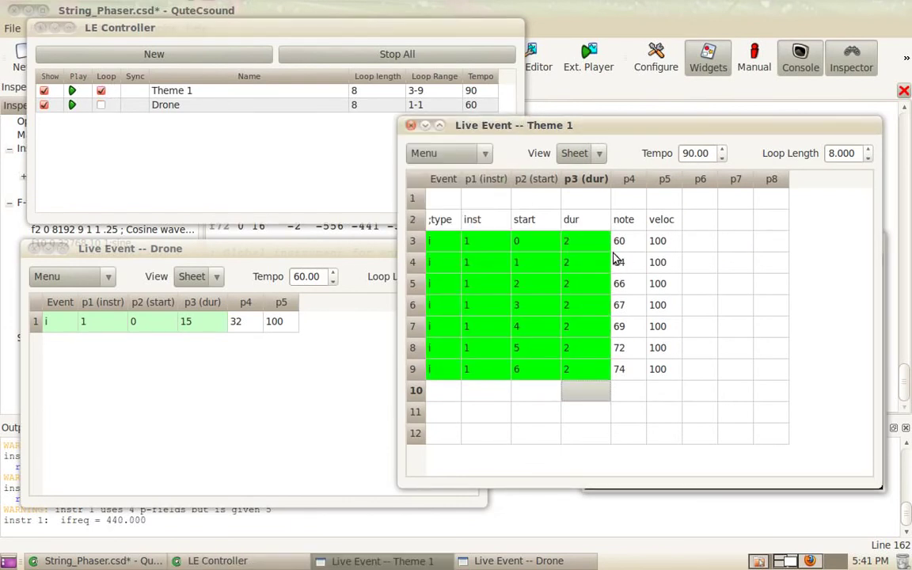
pyautogui.moveTo(633, 247); pyautogui.dragTo(631, 369)
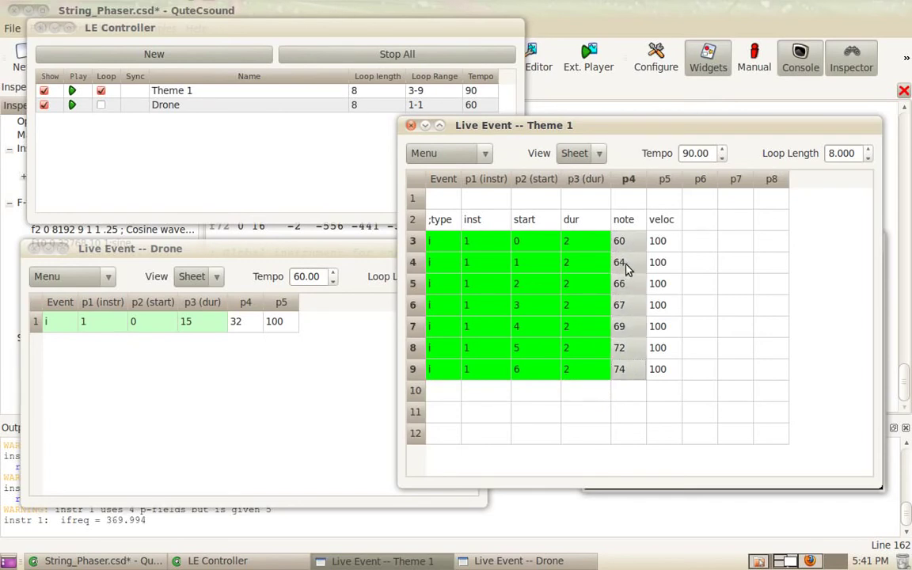
# Add 12 to the selected note values in rows 3–9.
pyautogui.rightClick(624, 303)
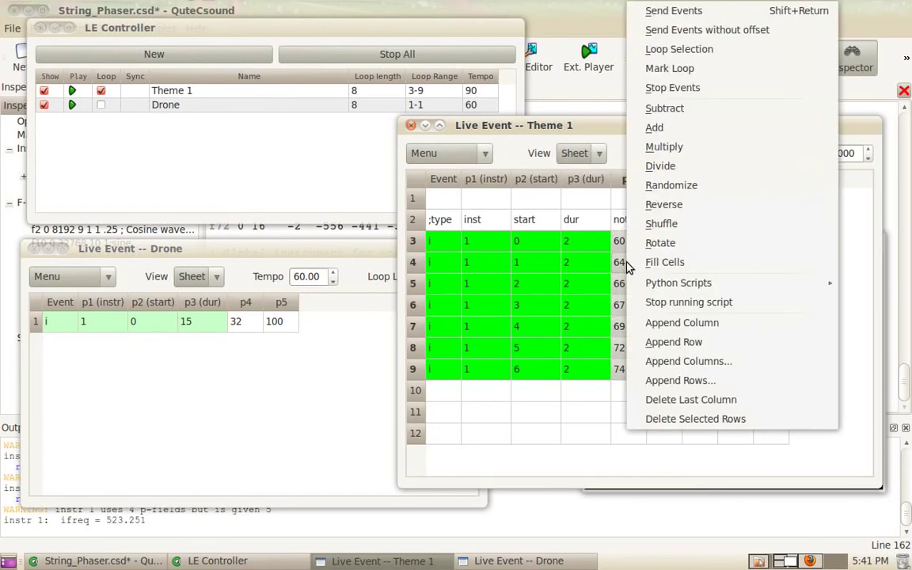
pyautogui.click(683, 133)
pyautogui.moveTo(677, 237); pyautogui.dragTo(693, 123)
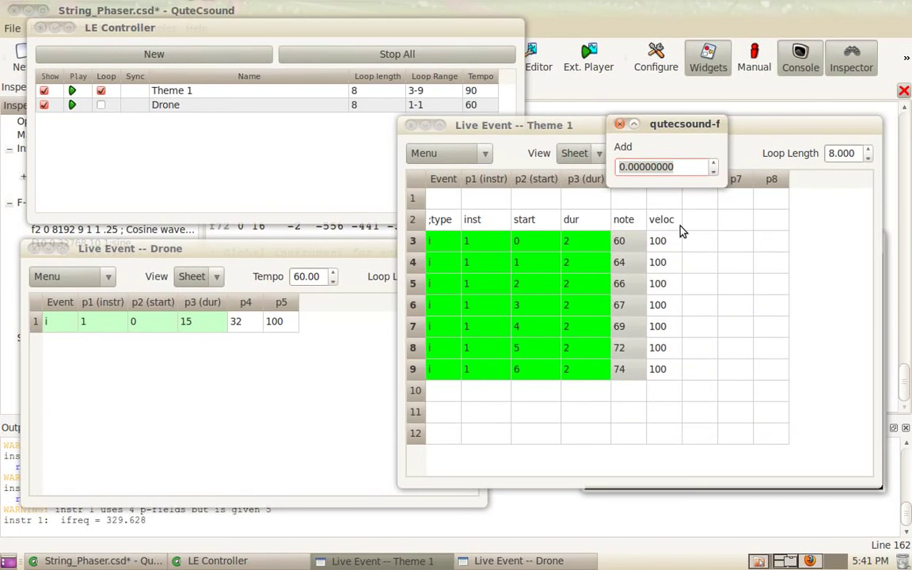
pyautogui.write('12')
pyautogui.press('Return')
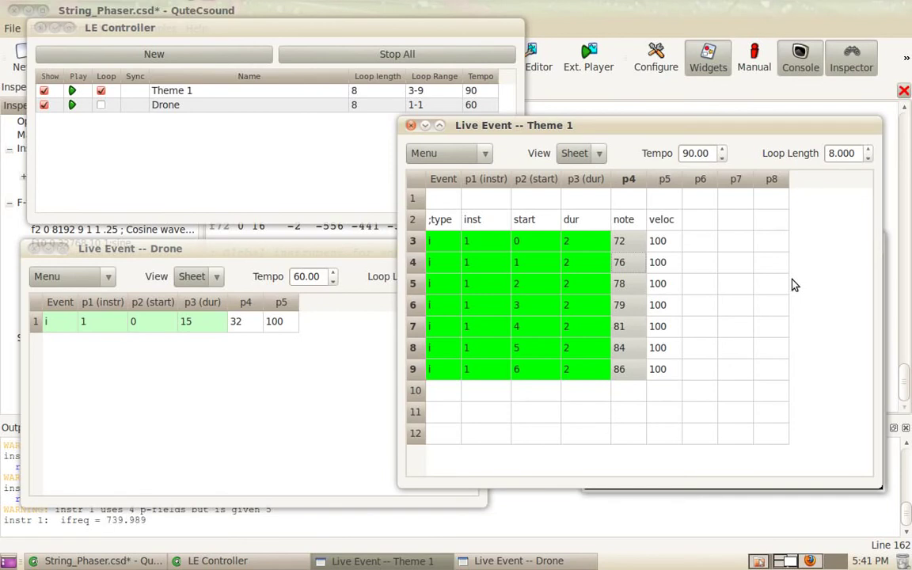
# Divide the notes by 2, then multiply them by 2 again.
pyautogui.rightClick(622, 240)
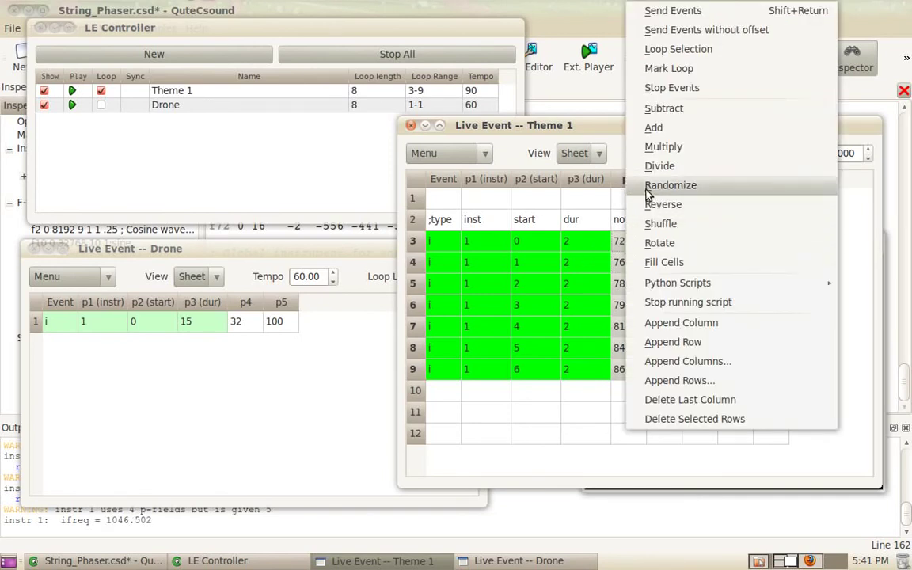
pyautogui.click(663, 166)
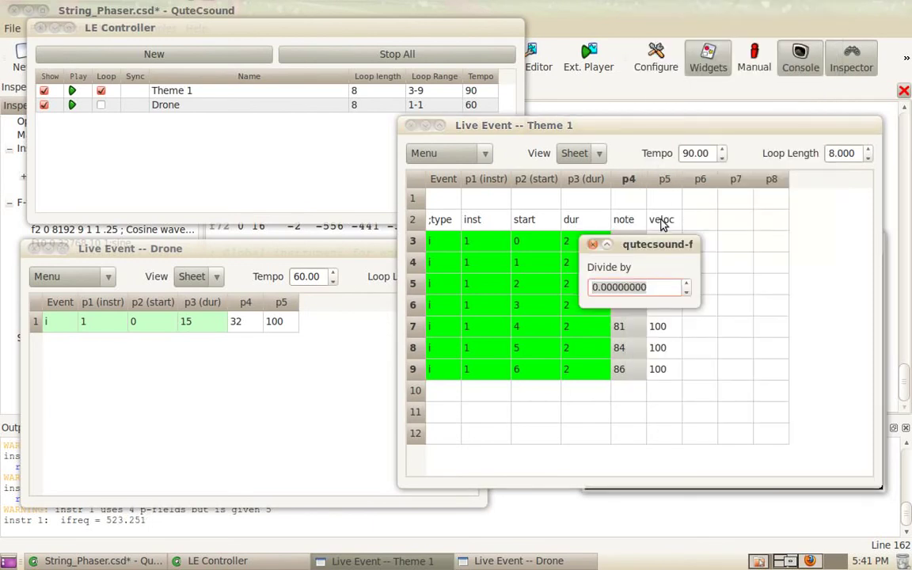
pyautogui.write('2')
pyautogui.press('Return')
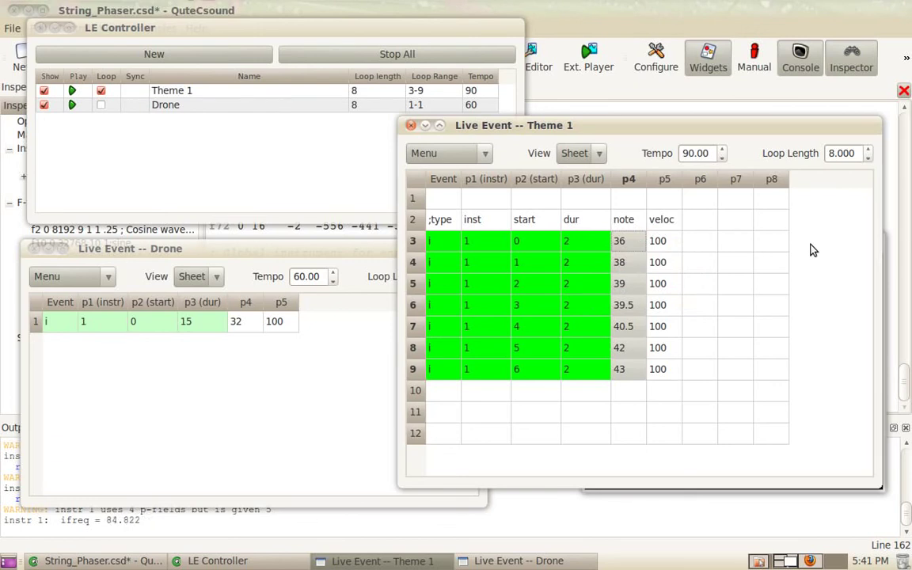
pyautogui.rightClick(630, 247)
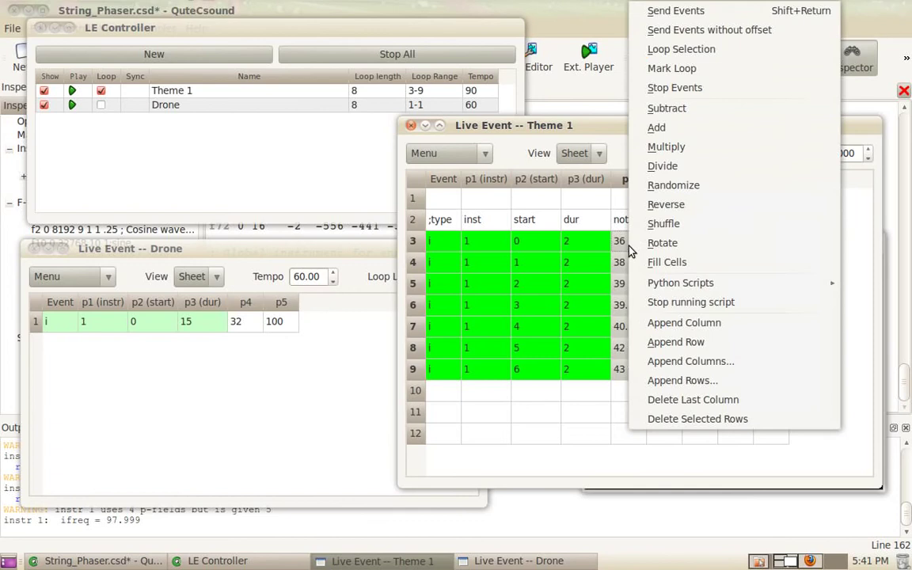
pyautogui.click(656, 147)
pyautogui.write('2')
pyautogui.press('Return')
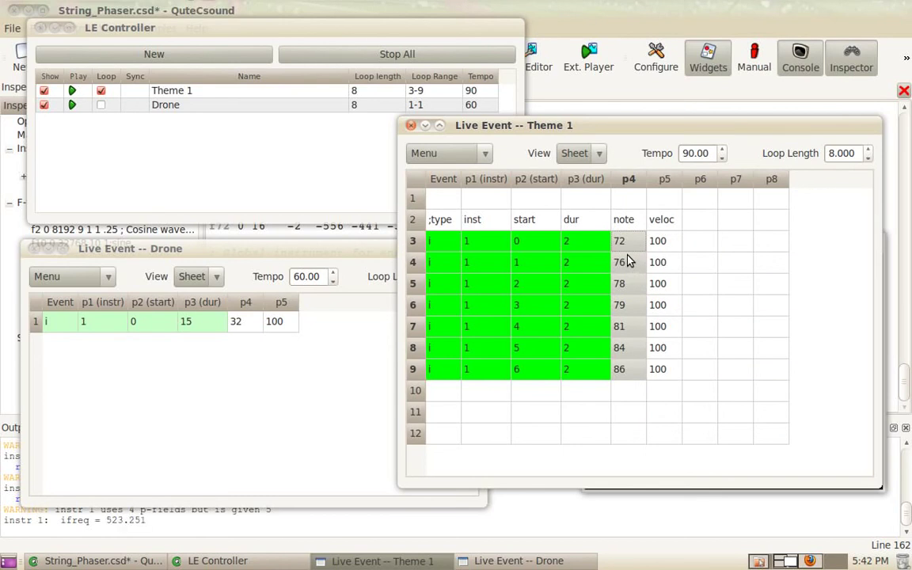
# Subtract 12 from the notes, returning them to 60 through 74.
pyautogui.rightClick(629, 260)
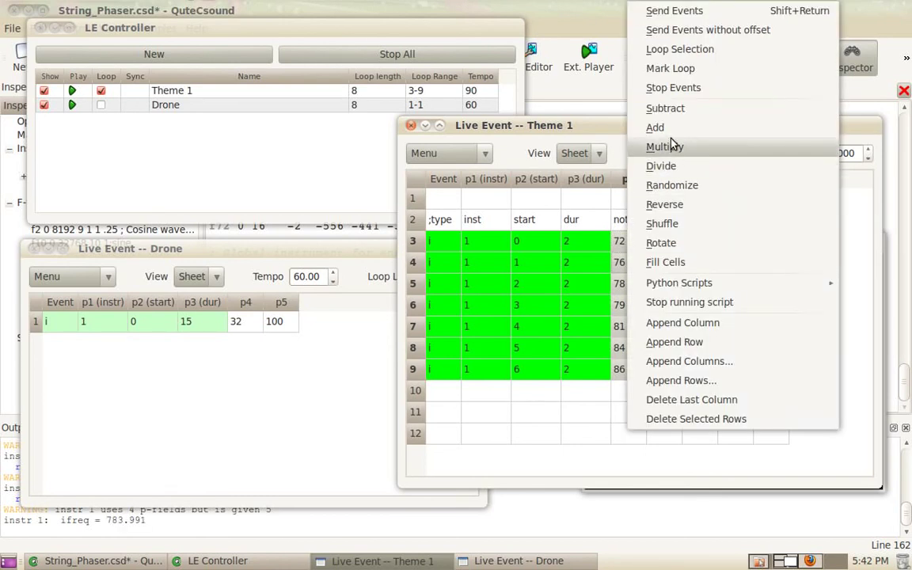
pyautogui.click(674, 108)
pyautogui.write('12')
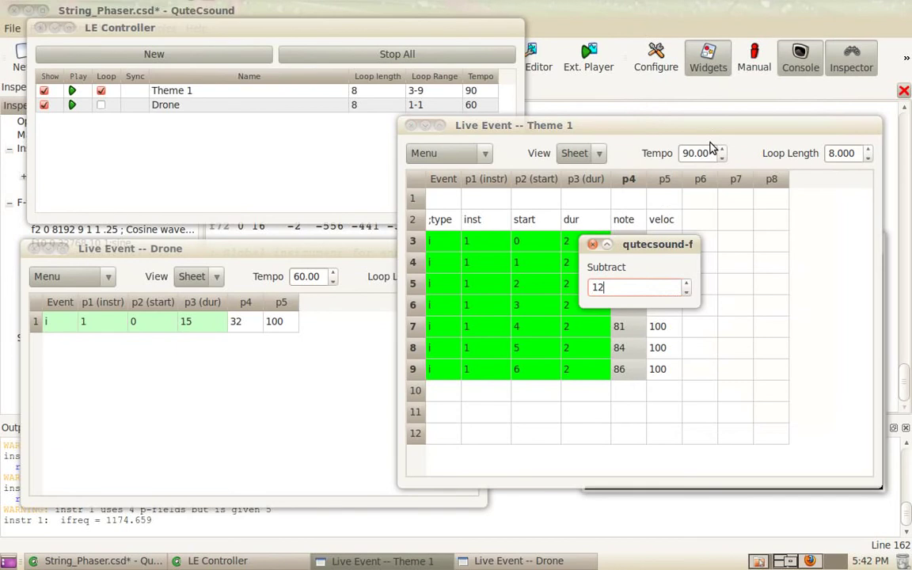
pyautogui.press('Return')
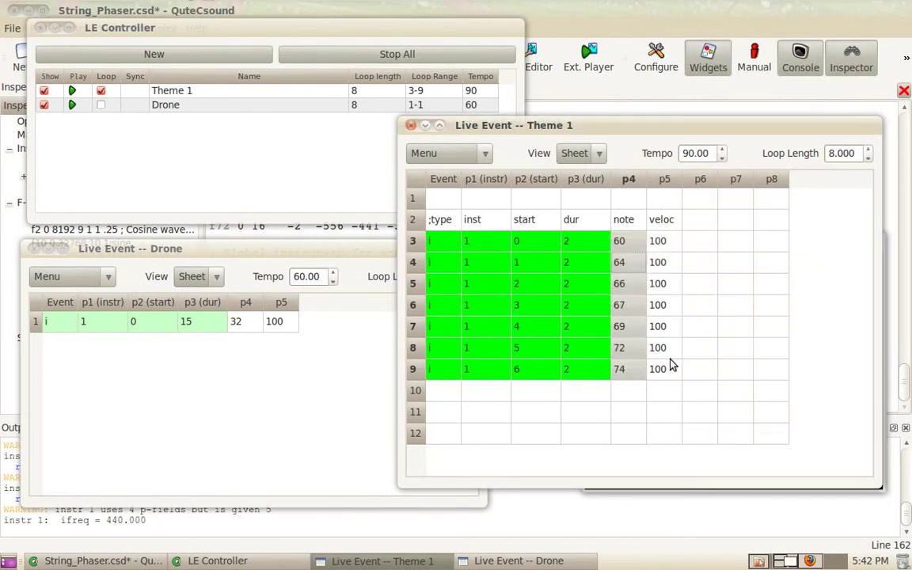
# Fill the duration cells of rows 3–9 with a linear ramp from 0.5 to 2.
pyautogui.click(627, 314)
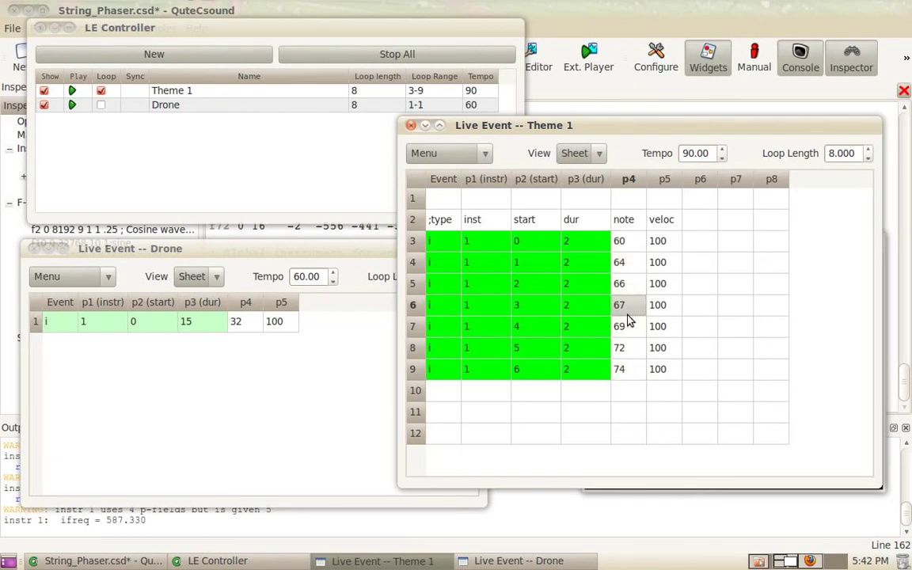
pyautogui.click(576, 245)
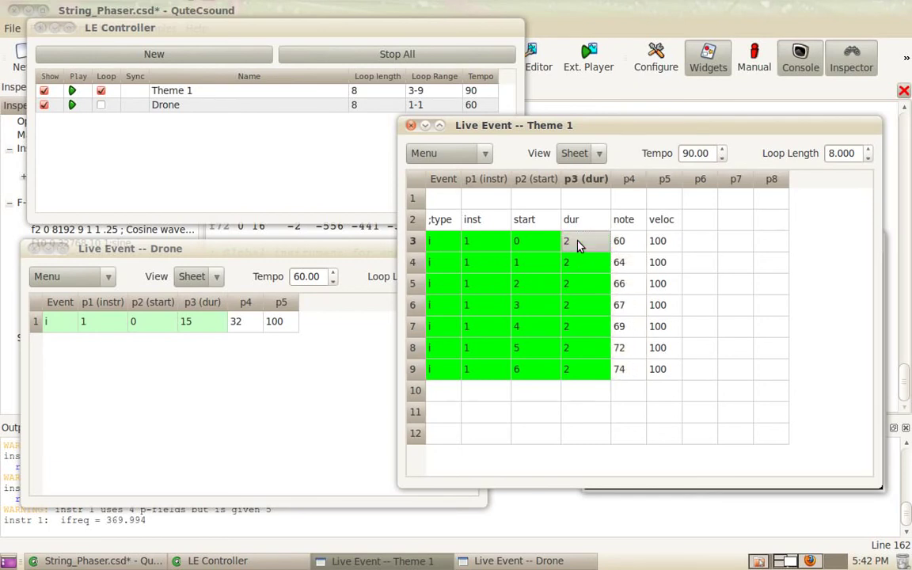
pyautogui.moveTo(577, 246); pyautogui.dragTo(577, 356)
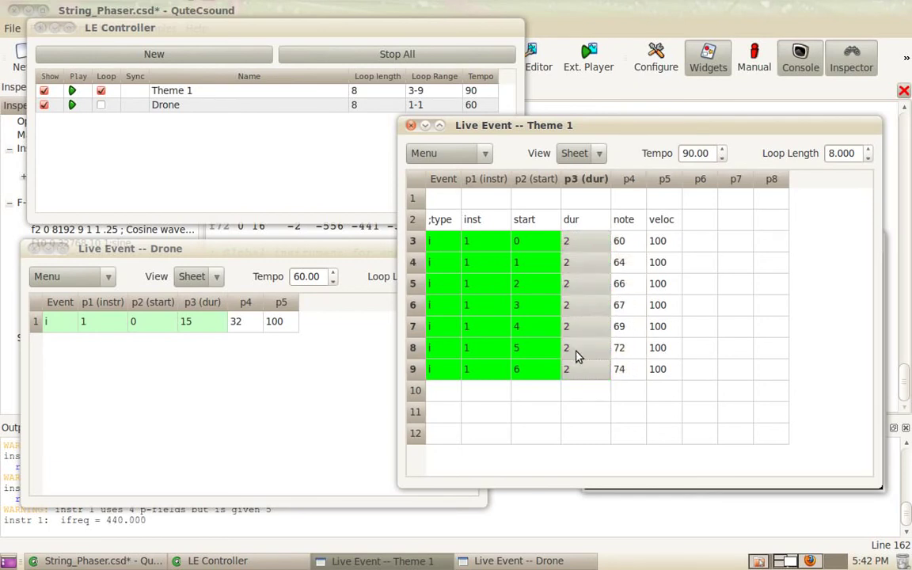
pyautogui.rightClick(576, 245)
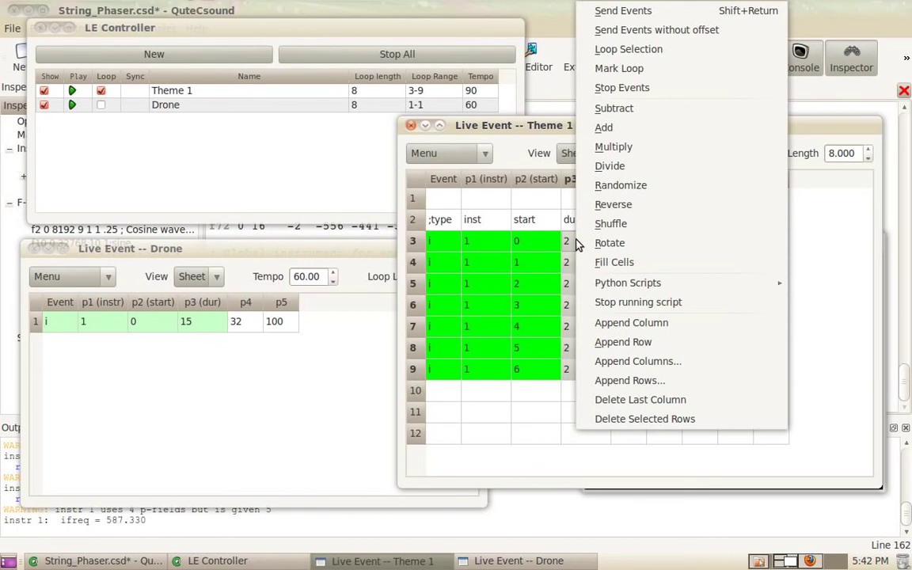
pyautogui.click(618, 264)
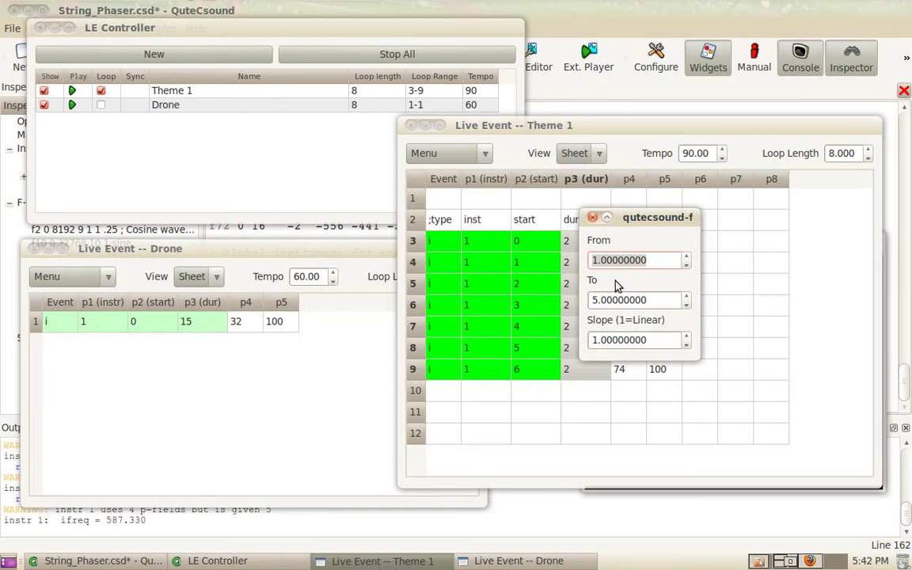
pyautogui.moveTo(627, 220); pyautogui.dragTo(785, 216)
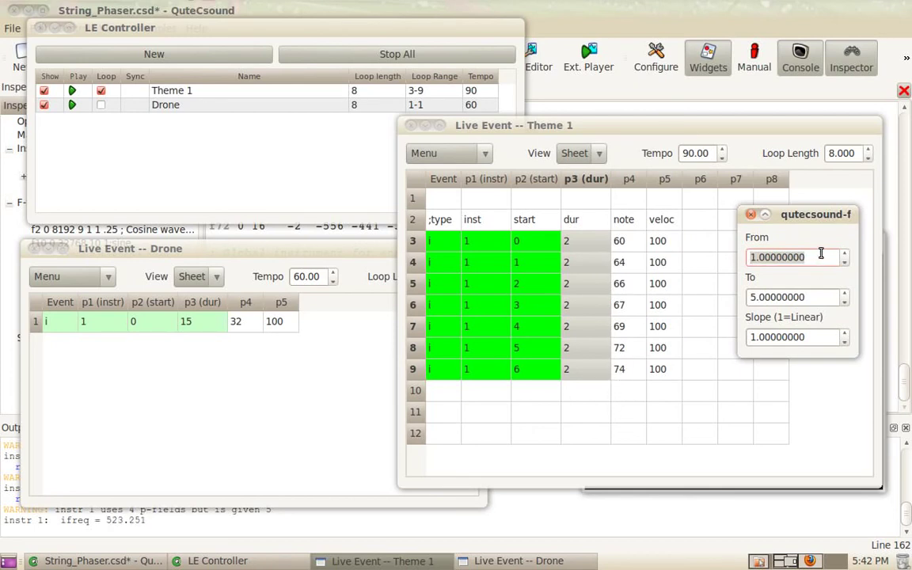
pyautogui.write('0.5')
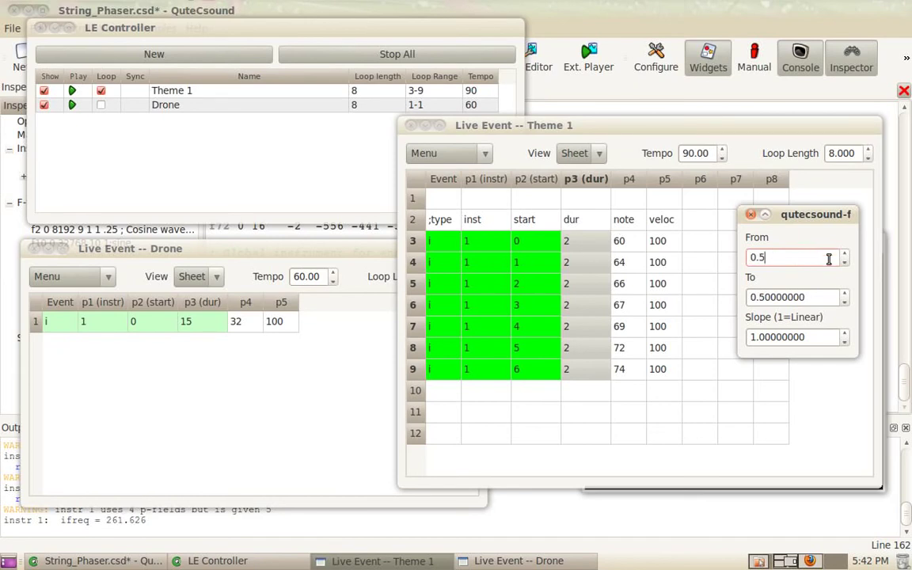
pyautogui.moveTo(819, 297); pyautogui.dragTo(730, 303)
pyautogui.write('2')
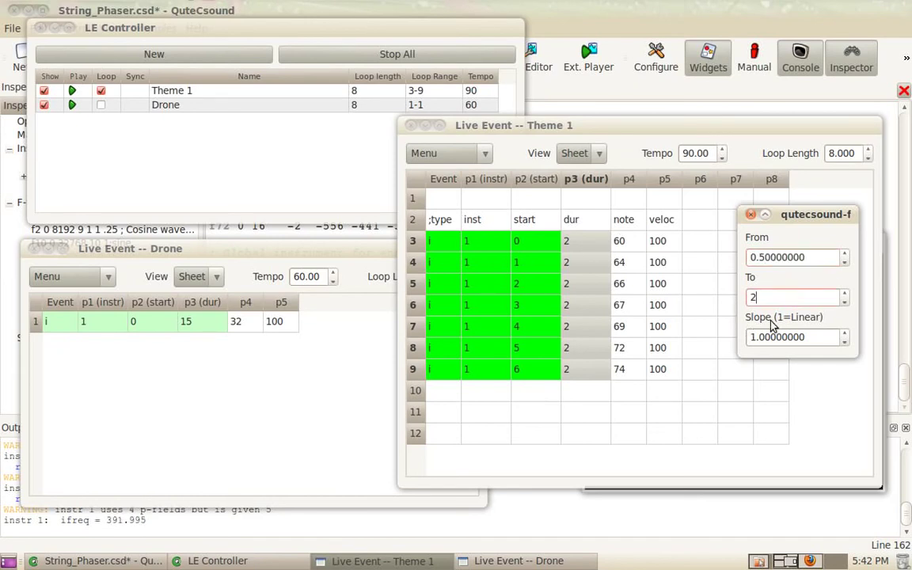
pyautogui.click(794, 337)
pyautogui.press('Return')
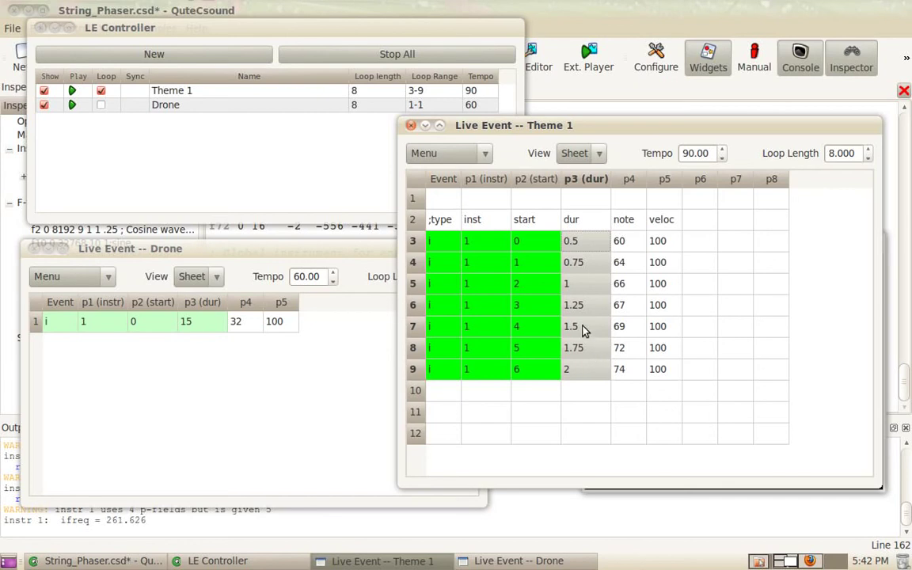
# Shuffle the Theme 1 durations in rows 3–9 with 10 iterations into 1.25, 1.5, 1, 0.75, 1.75, 0.5, 2.
pyautogui.rightClick(584, 244)
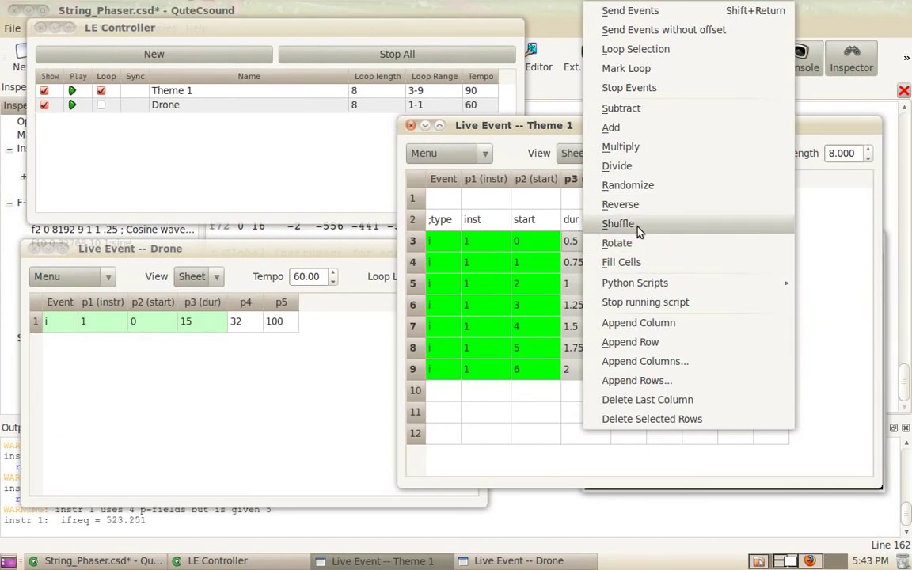
pyautogui.click(640, 231)
pyautogui.moveTo(620, 243); pyautogui.dragTo(673, 248)
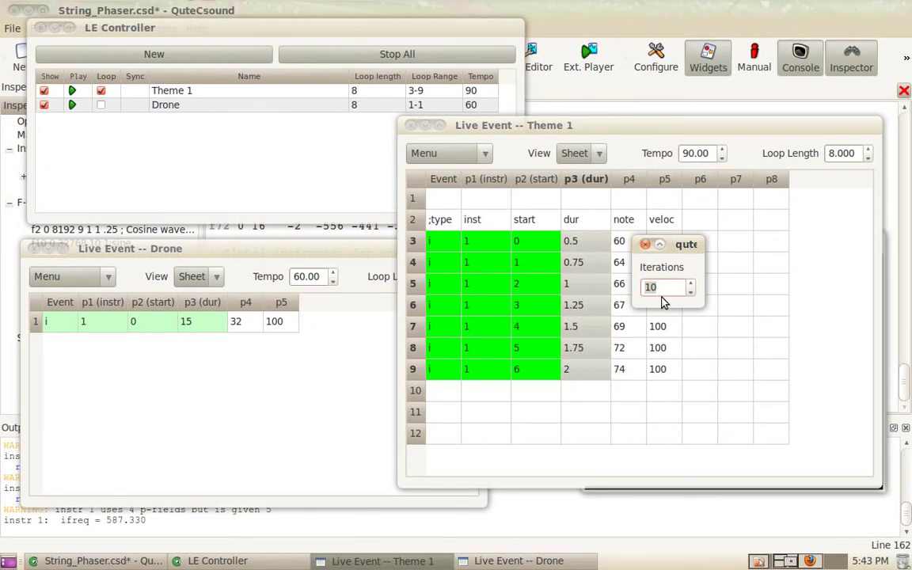
pyautogui.press('Return')
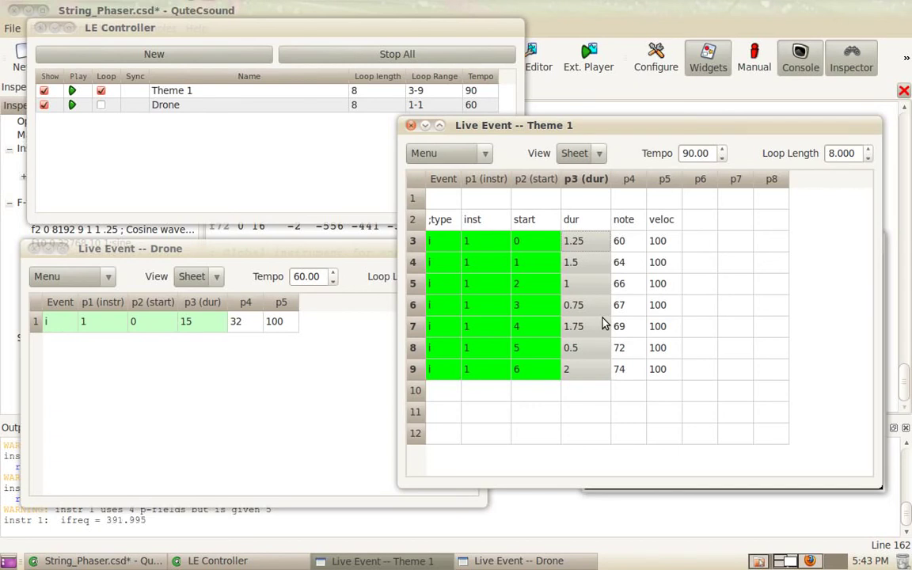
# Randomize the note cells in rows 3–9 with minimum 32, maximum 60 and mode 1 for whole numbers.
pyautogui.rightClick(591, 266)
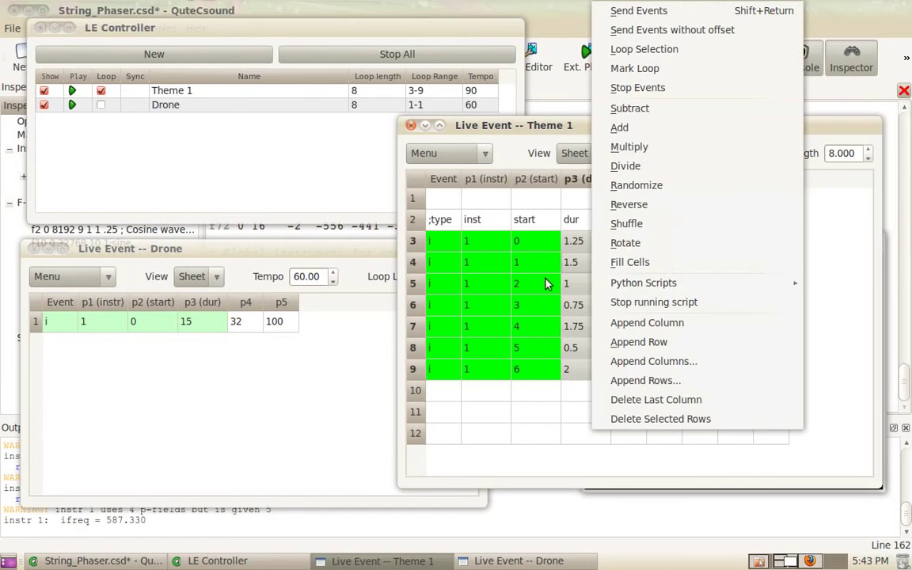
pyautogui.press('Escape')
pyautogui.moveTo(633, 254); pyautogui.dragTo(642, 368)
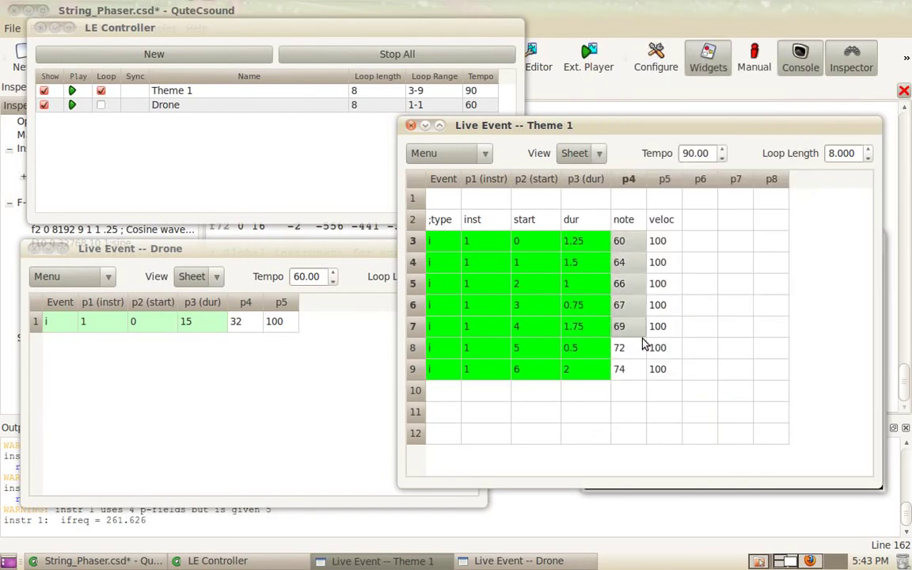
pyautogui.rightClick(633, 239)
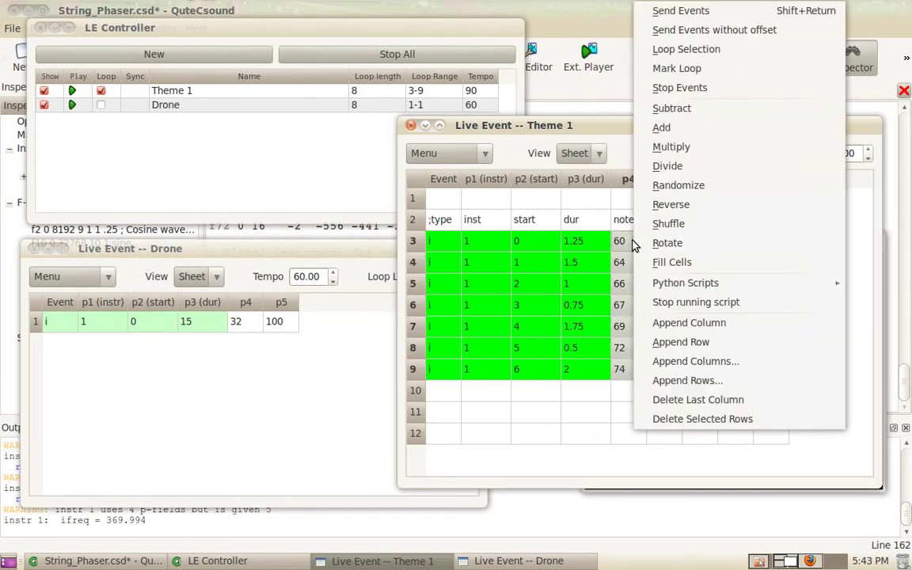
pyautogui.click(668, 186)
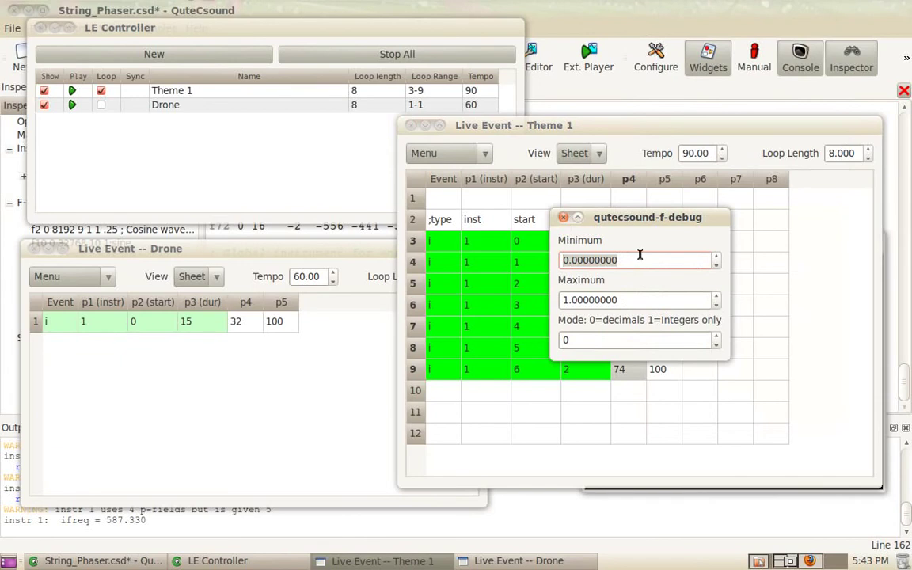
pyautogui.write('32')
pyautogui.press('Tab')
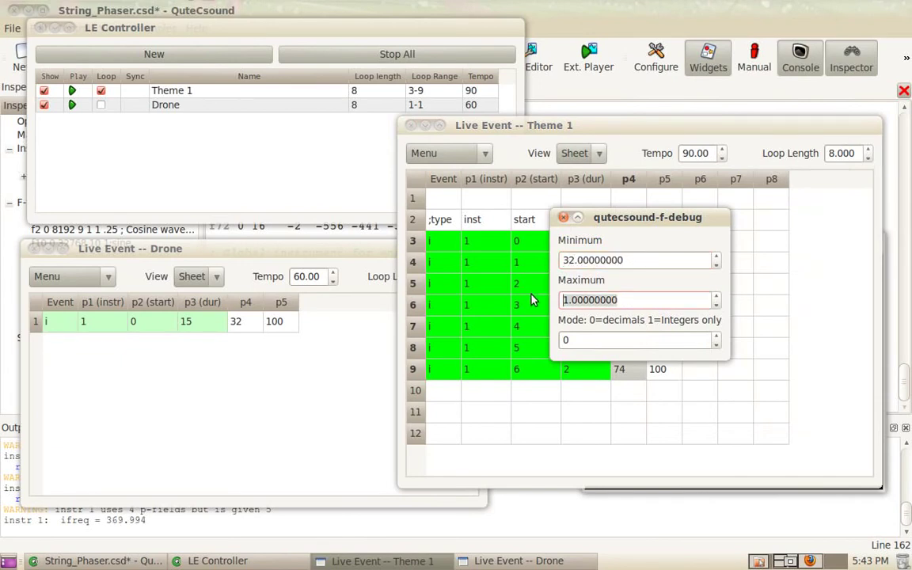
pyautogui.write('60')
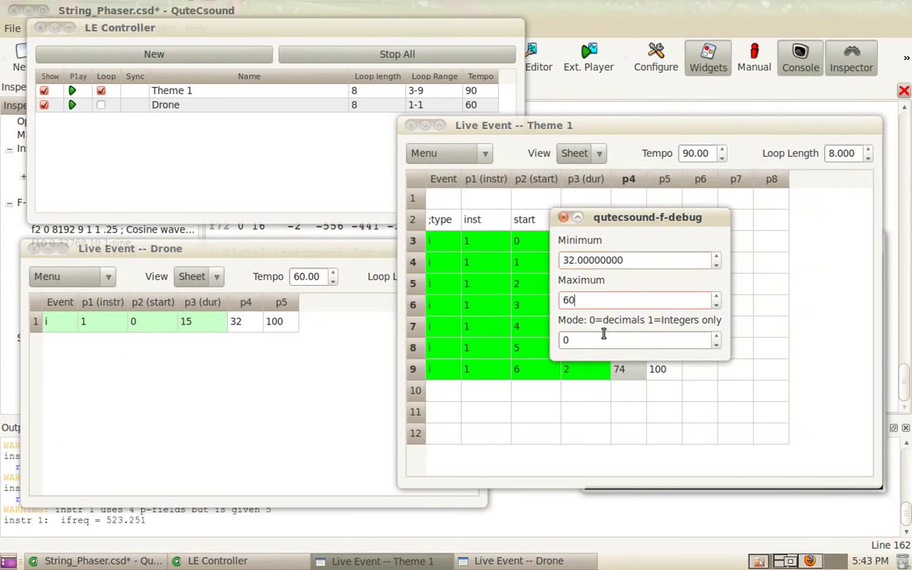
pyautogui.click(600, 338)
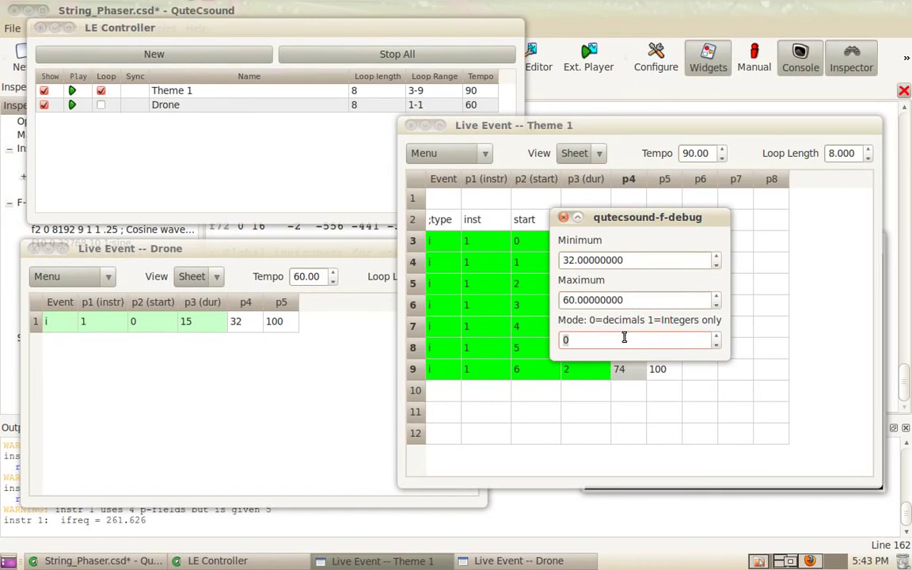
pyautogui.press('BackSpace')
pyautogui.write('1')
pyautogui.press('Return')
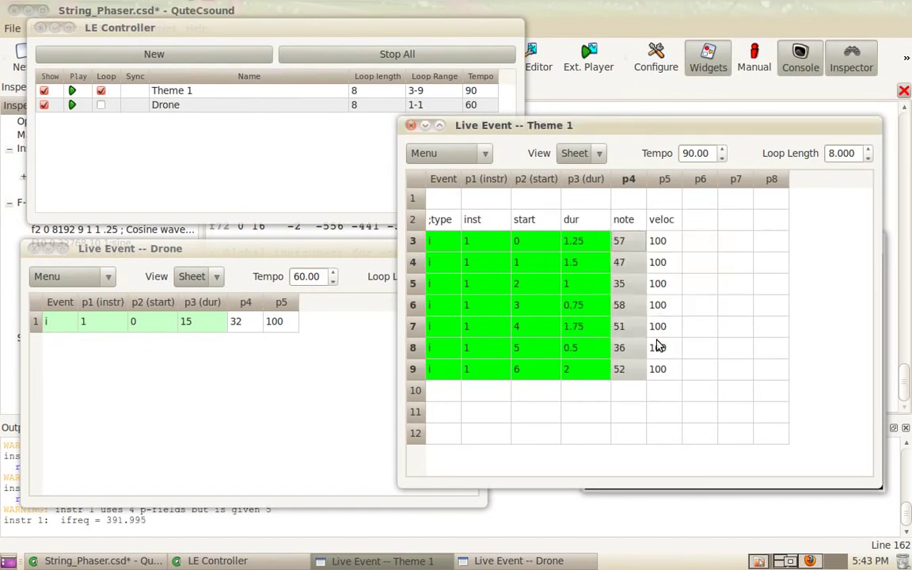
pyautogui.rightClick(637, 253)
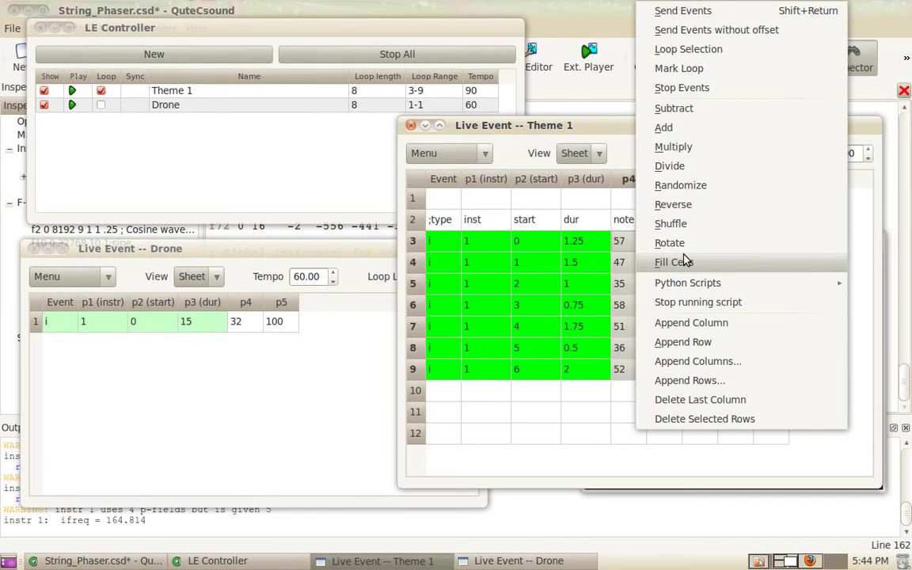
pyautogui.click(530, 139)
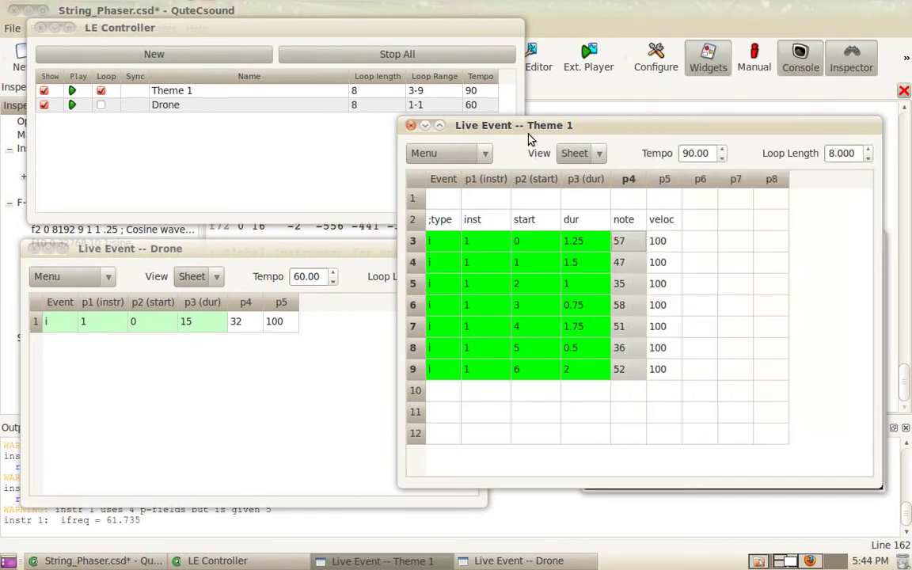